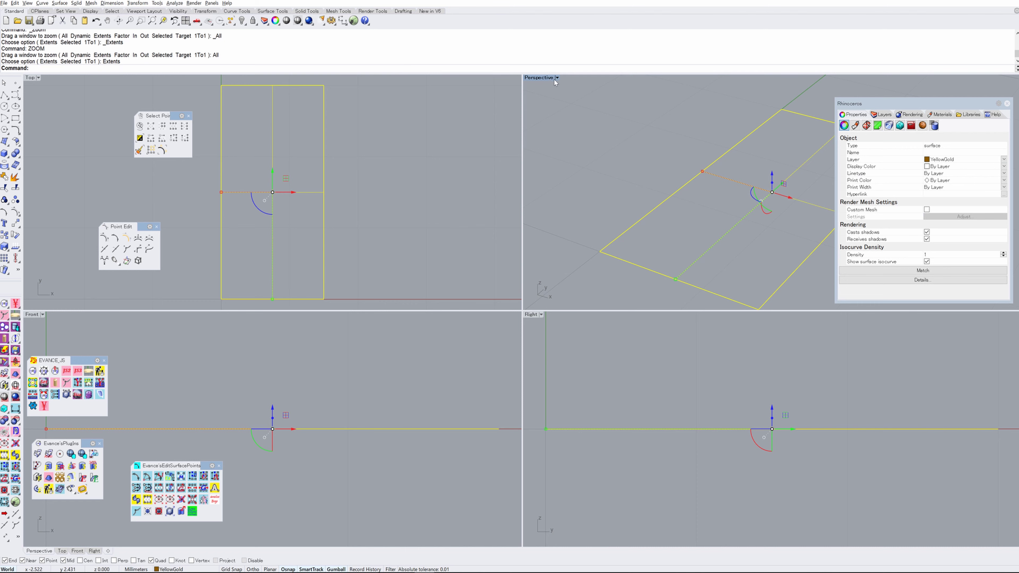
# Show the Perspective view in Shaded mode and rebuild the rectangular surface with 4 × 4 points at degree 3 in U and V.
pyautogui.click(555, 77)
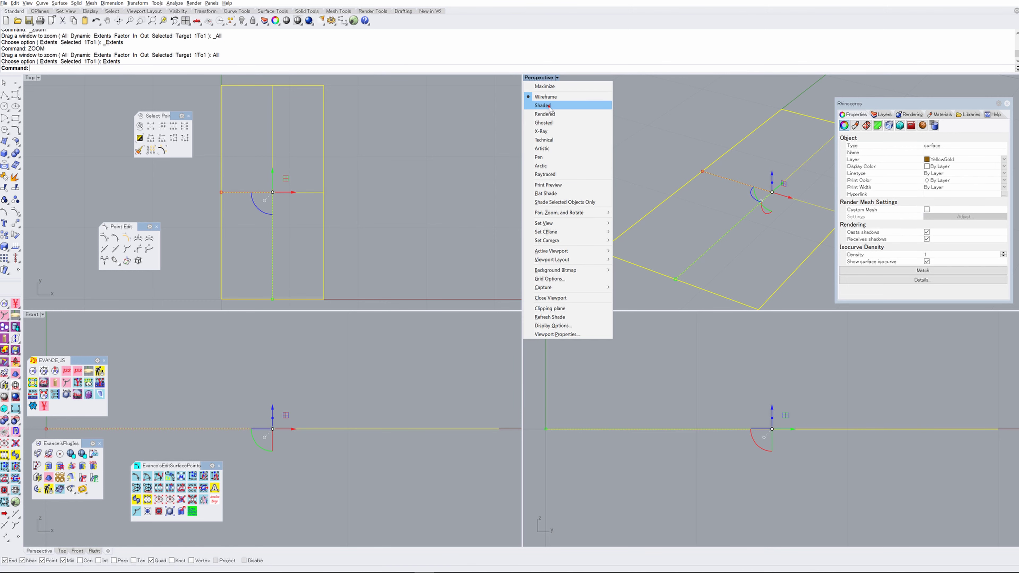
pyautogui.click(545, 105)
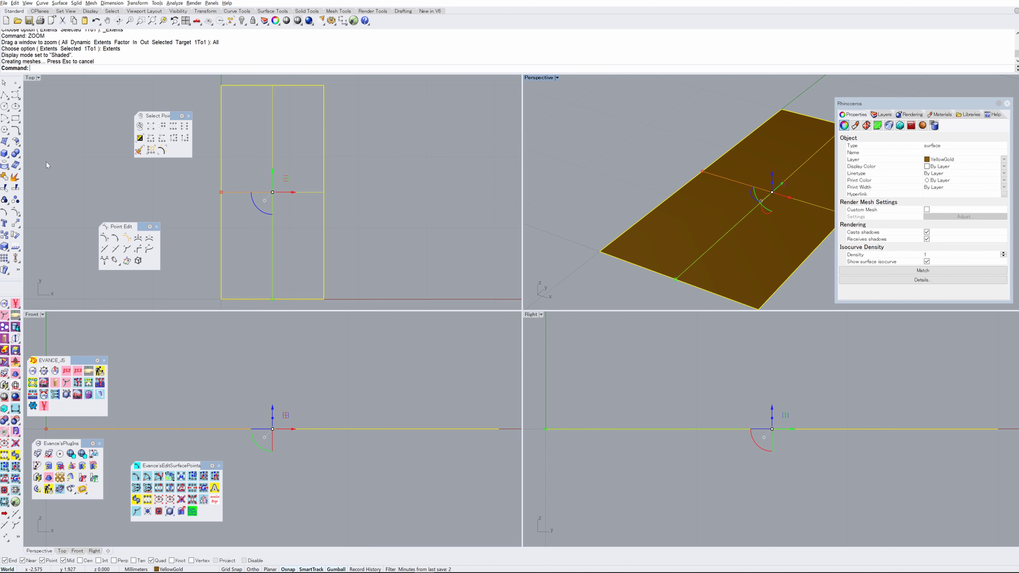
pyautogui.write('reb')
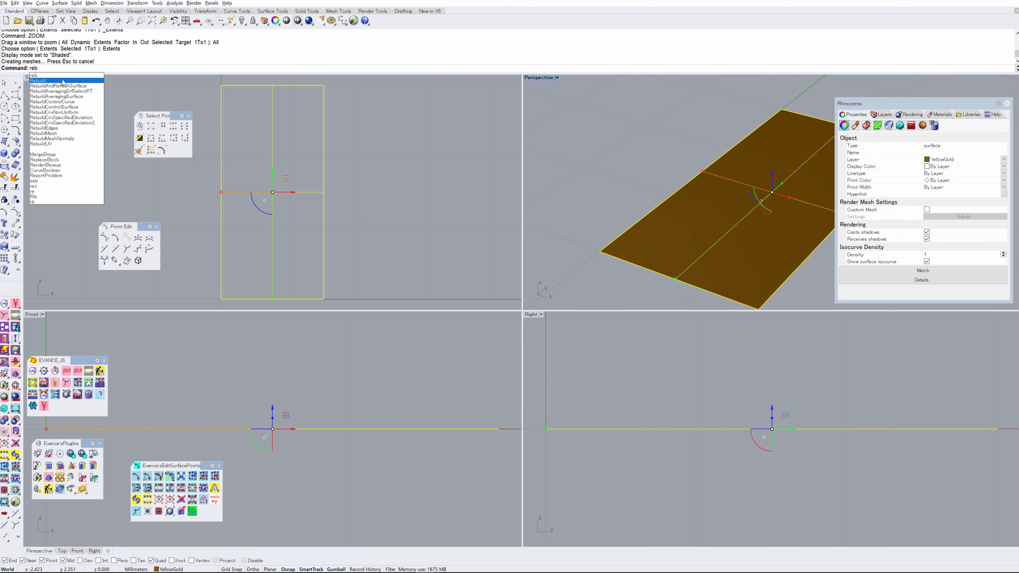
pyautogui.click(63, 80)
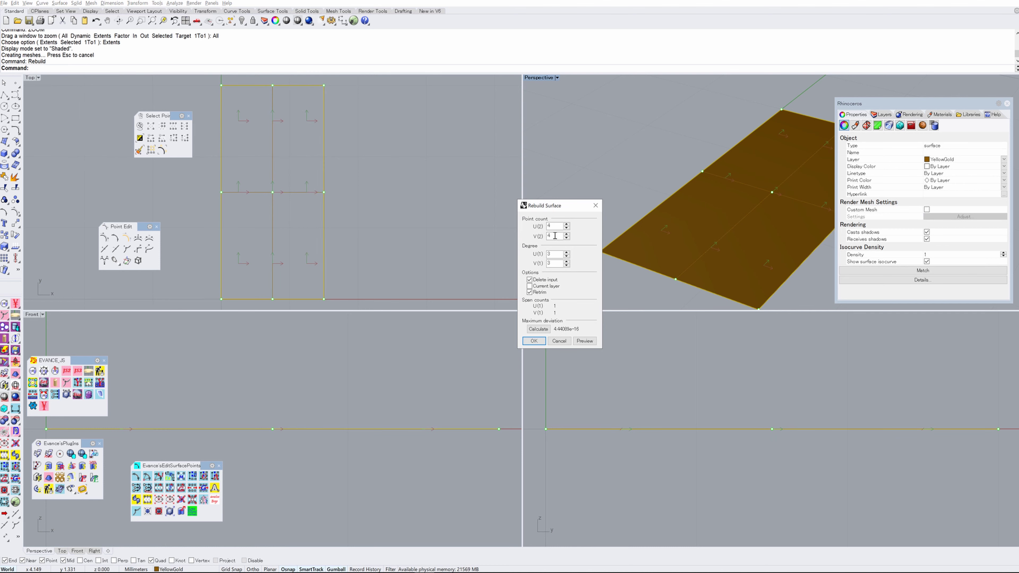
pyautogui.click(533, 341)
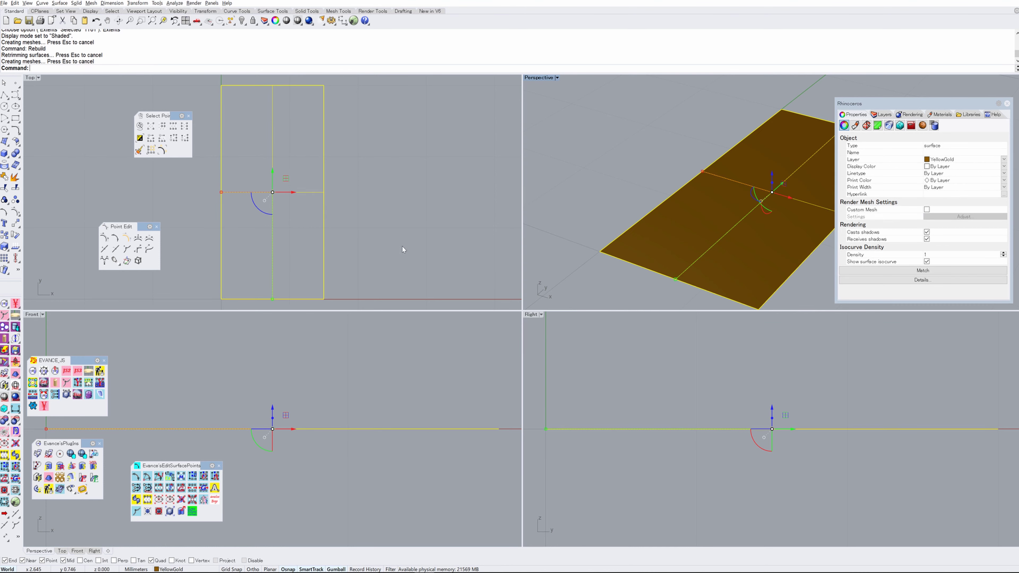
# Turn on the surface's control points and scale the four inner points outward in both directions until they sit just inside the edges.
pyautogui.write('a')
pyautogui.press('Return')
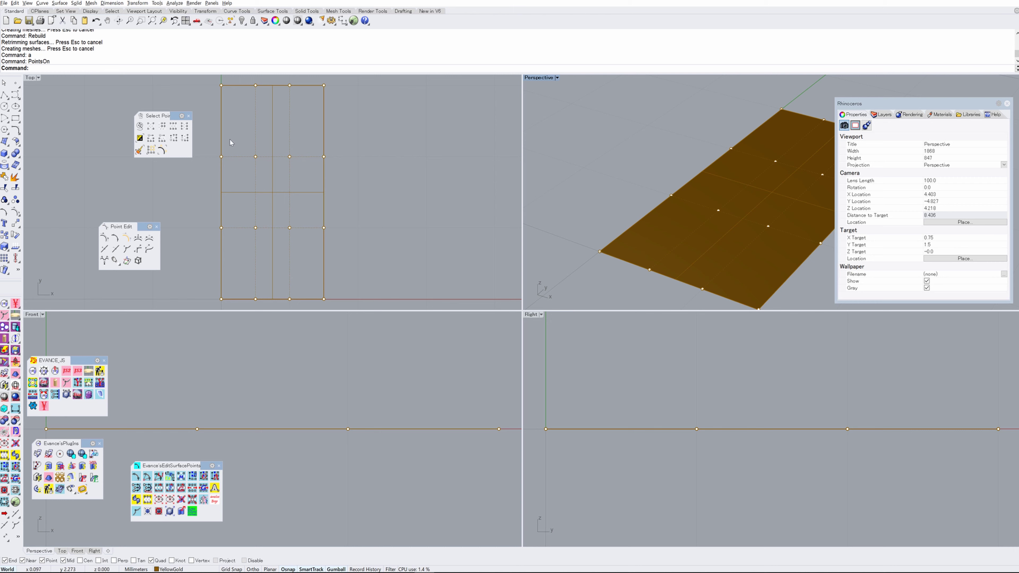
pyautogui.moveTo(244, 145); pyautogui.dragTo(275, 288)
pyautogui.keyDown('shift'); pyautogui.click(273, 286); pyautogui.keyUp('shift')
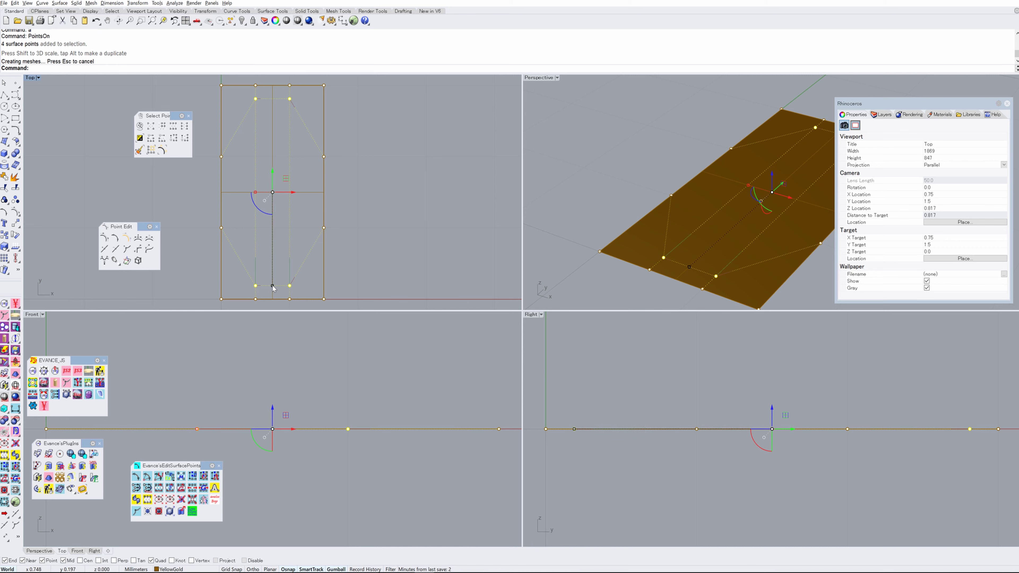
pyautogui.moveTo(255, 192); pyautogui.dragTo(228, 192)
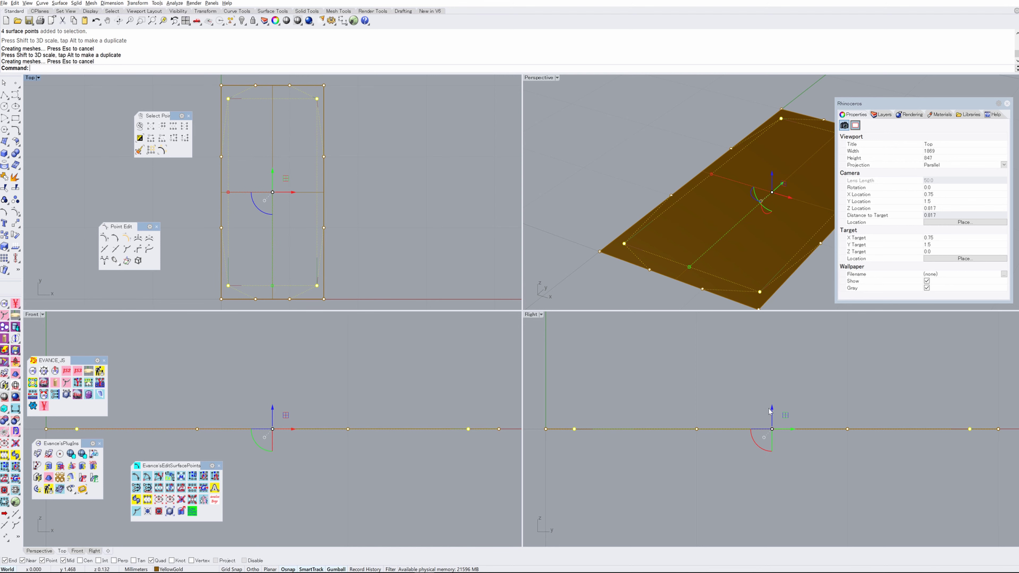
# Raise the four inner control points vertically by 1 mm to dome the surface, and turn the control points off.
pyautogui.click(770, 408)
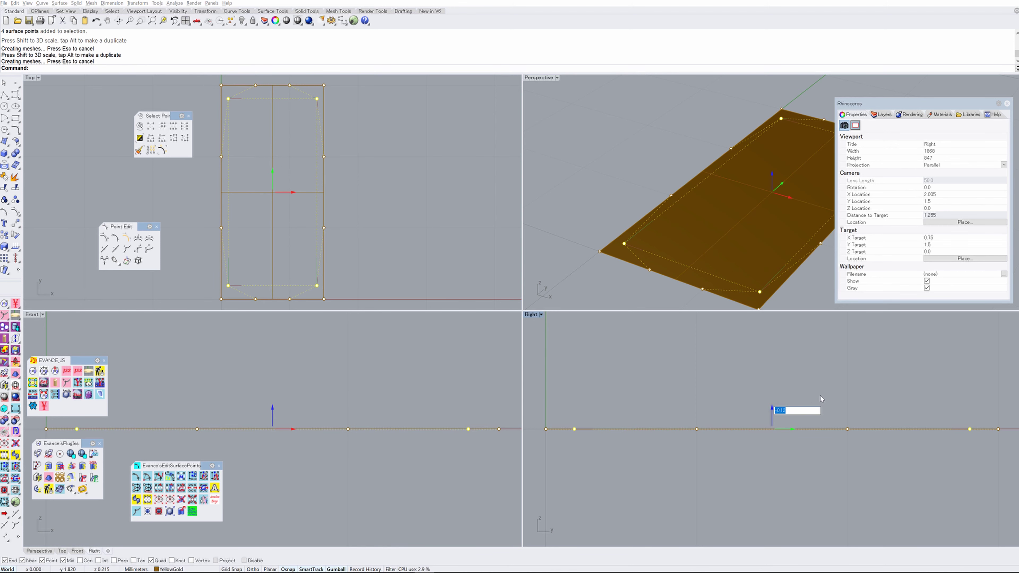
pyautogui.write('1')
pyautogui.press('Return')
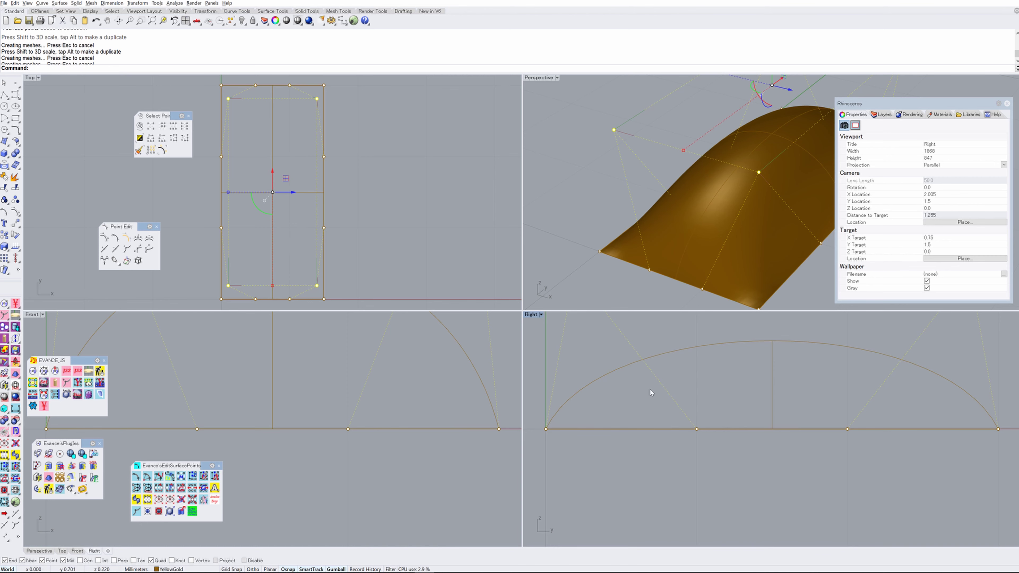
pyautogui.press('Escape')
pyautogui.press('Escape')
pyautogui.scroll(-7, 655, 202)
pyautogui.moveTo(647, 206); pyautogui.dragTo(660, 206, button='right')
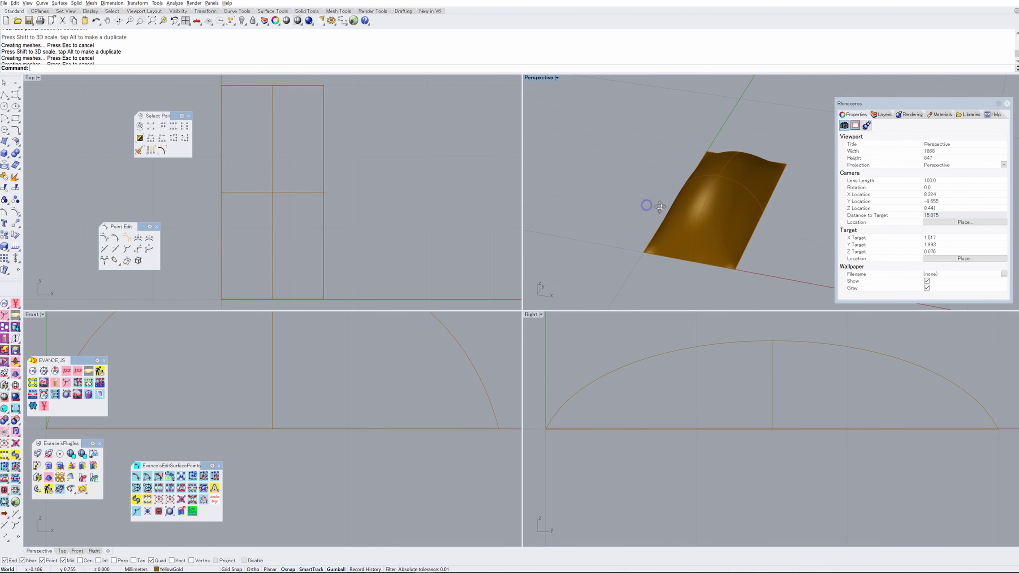
# Create a linear array of 34 domed surfaces along the X axis, spaced 1.5 mm from corner to corner.
pyautogui.write('4View')
pyautogui.press('Return')
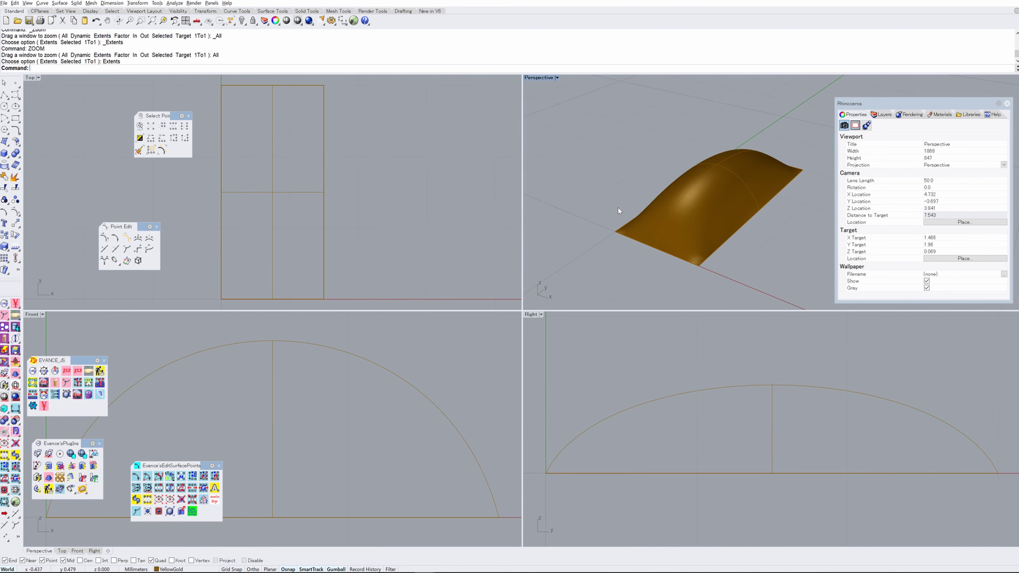
pyautogui.scroll(-2, 616, 207)
pyautogui.scroll(-5, 391, 206)
pyautogui.scroll(-4, 352, 376)
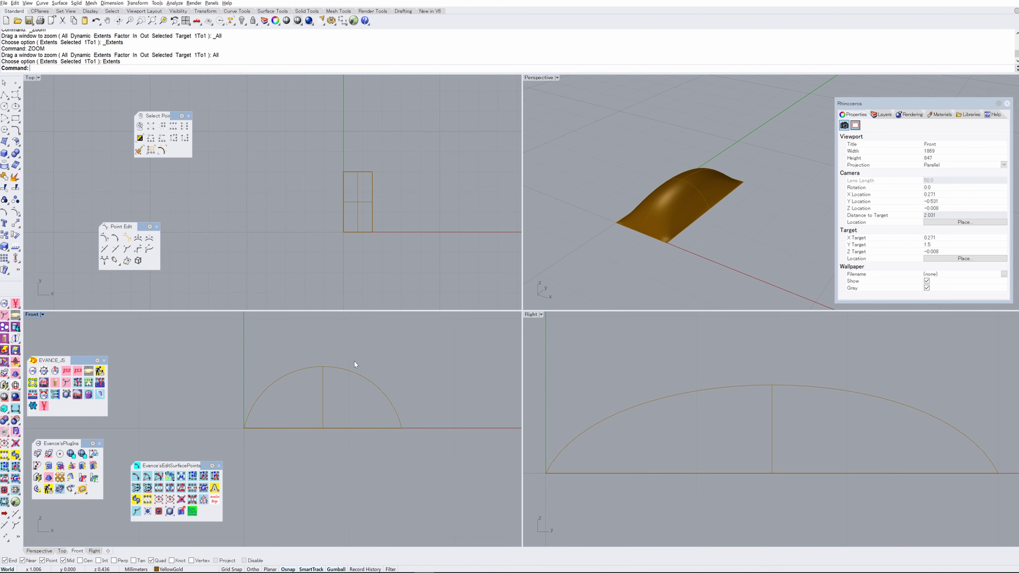
pyautogui.moveTo(383, 273); pyautogui.dragTo(355, 270, button='right')
pyautogui.click(327, 200)
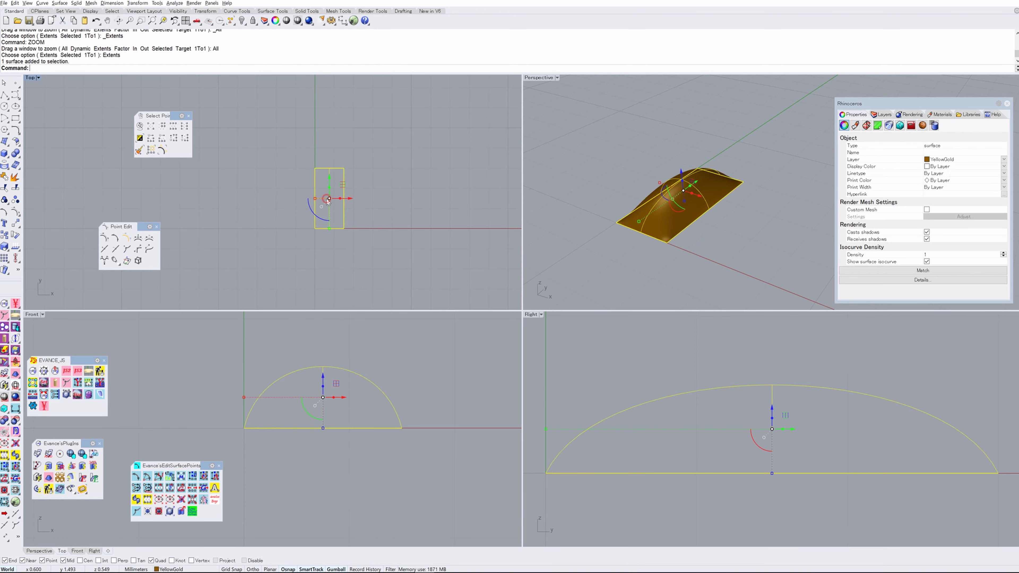
pyautogui.click(5, 259)
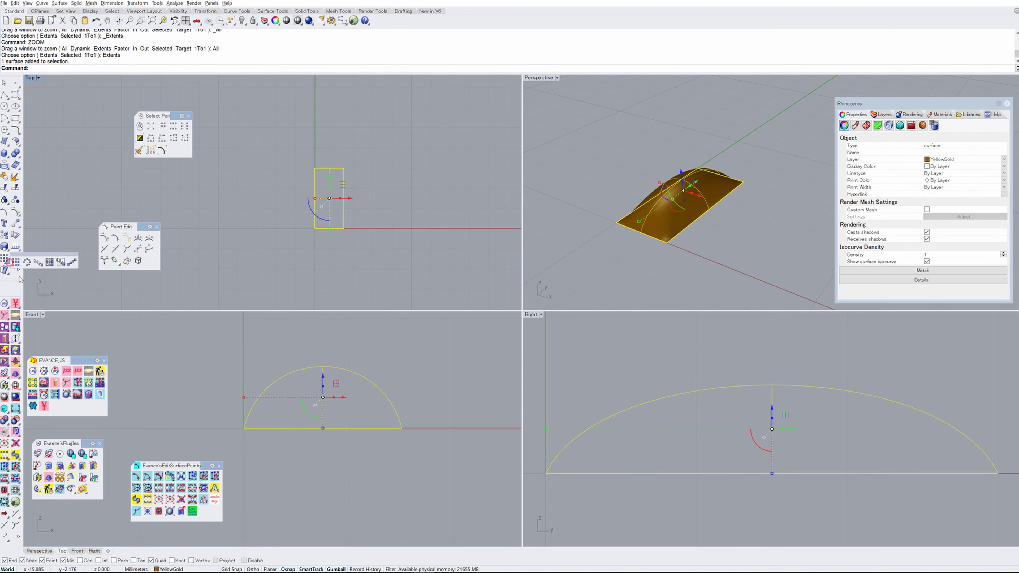
pyautogui.click(71, 262)
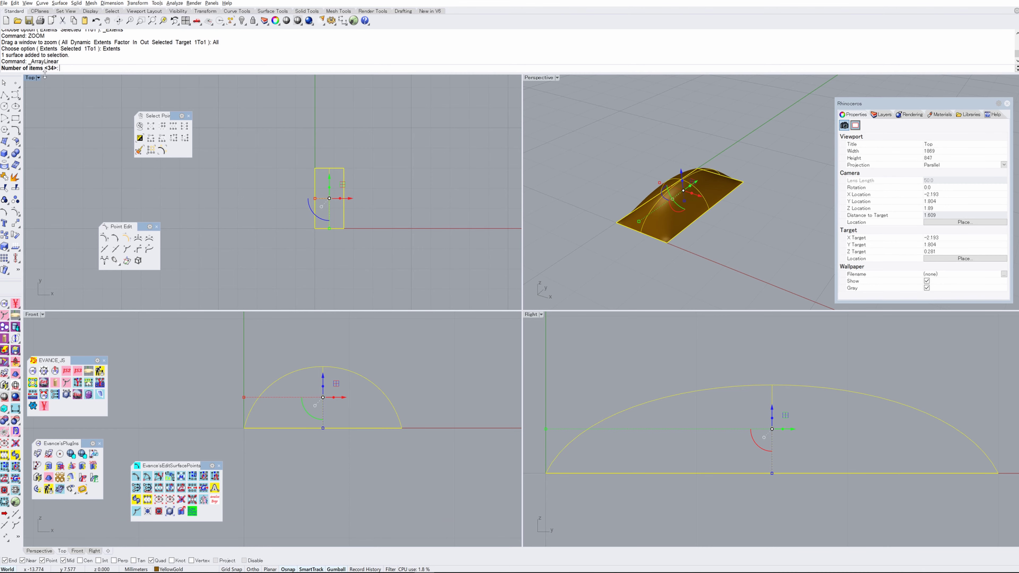
pyautogui.press('Return')
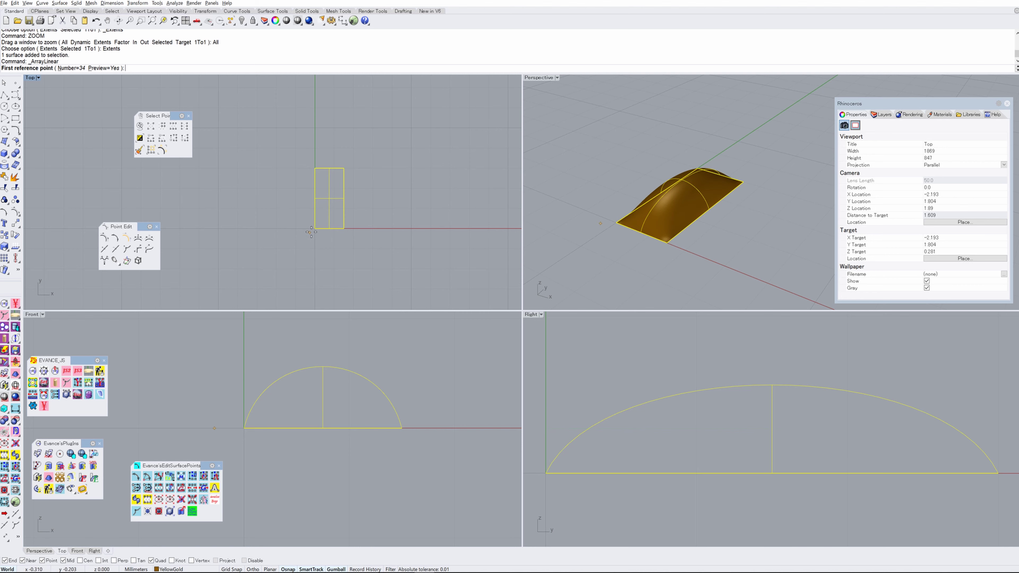
pyautogui.click(313, 232)
pyautogui.click(342, 230)
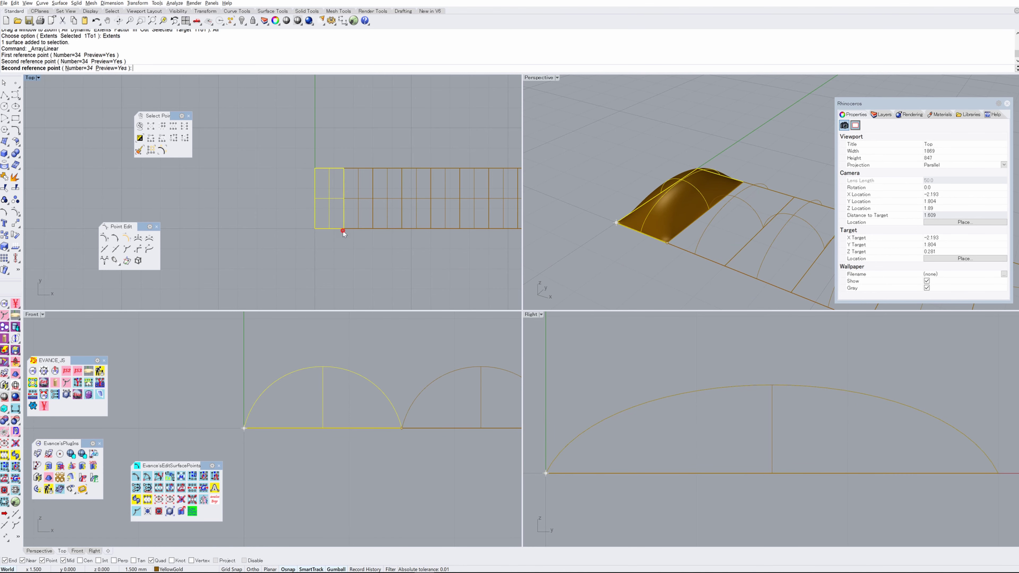
# Merge all 34 arrayed surfaces into a single surface in the maximized Top view, and hide its control points.
pyautogui.scroll(-5, 335, 247)
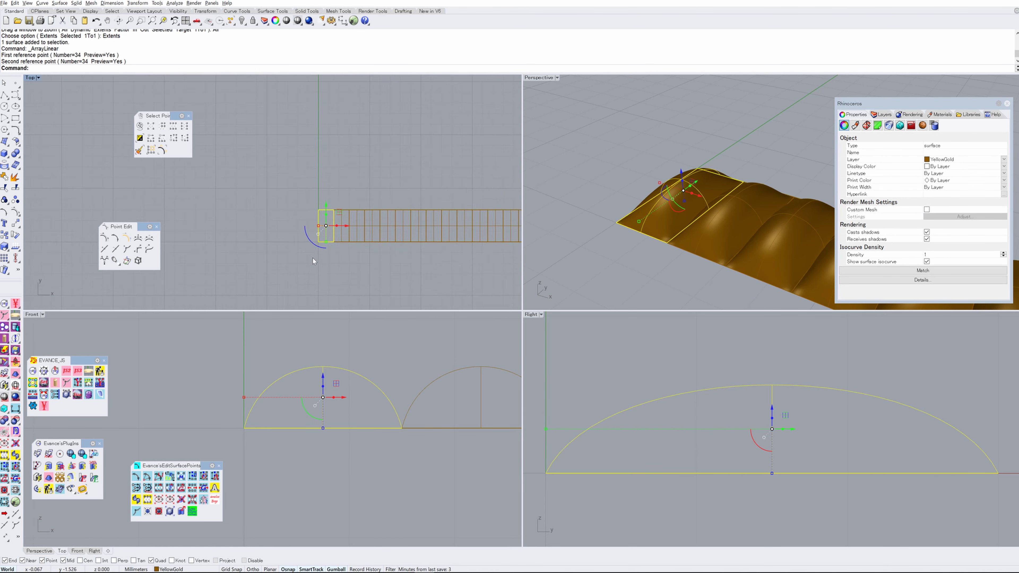
pyautogui.moveTo(349, 213); pyautogui.dragTo(291, 153, button='right')
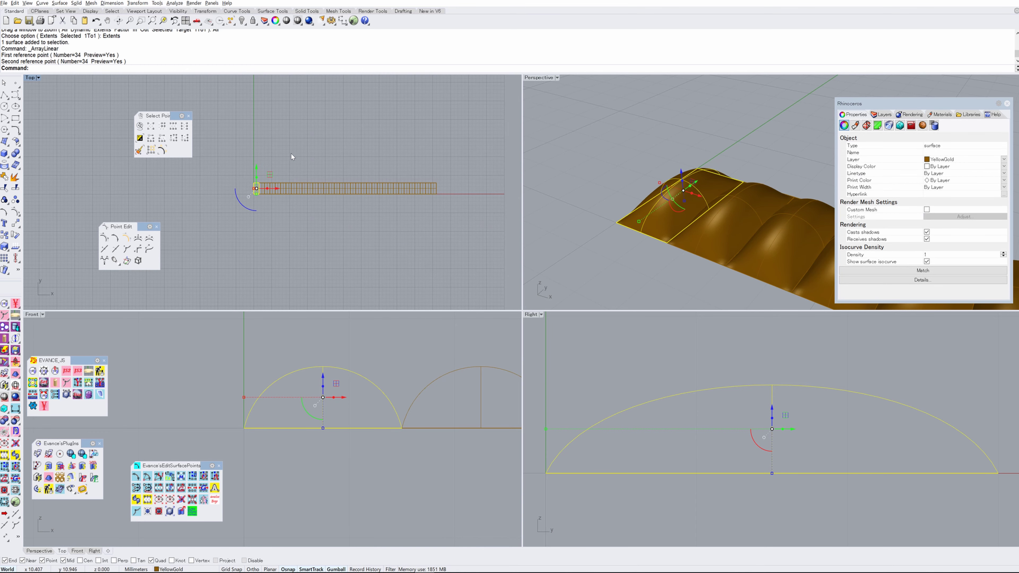
pyautogui.hotkey('ctrl', 'F1')
pyautogui.scroll(-3, 330, 156)
pyautogui.scroll(5, 481, 202)
pyautogui.moveTo(521, 218); pyautogui.dragTo(430, 217, button='right')
pyautogui.click(566, 213)
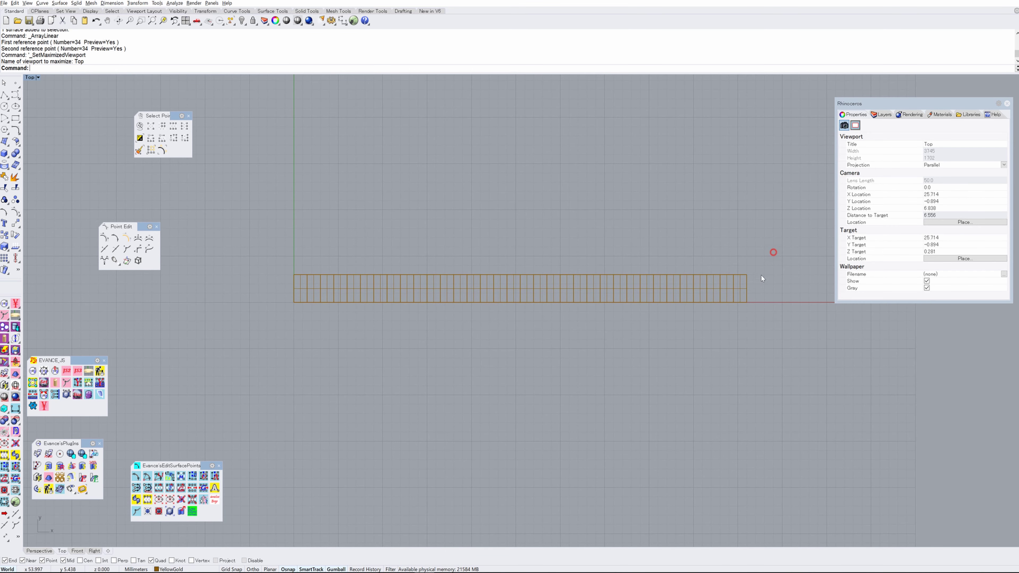
pyautogui.moveTo(292, 286); pyautogui.dragTo(286, 290)
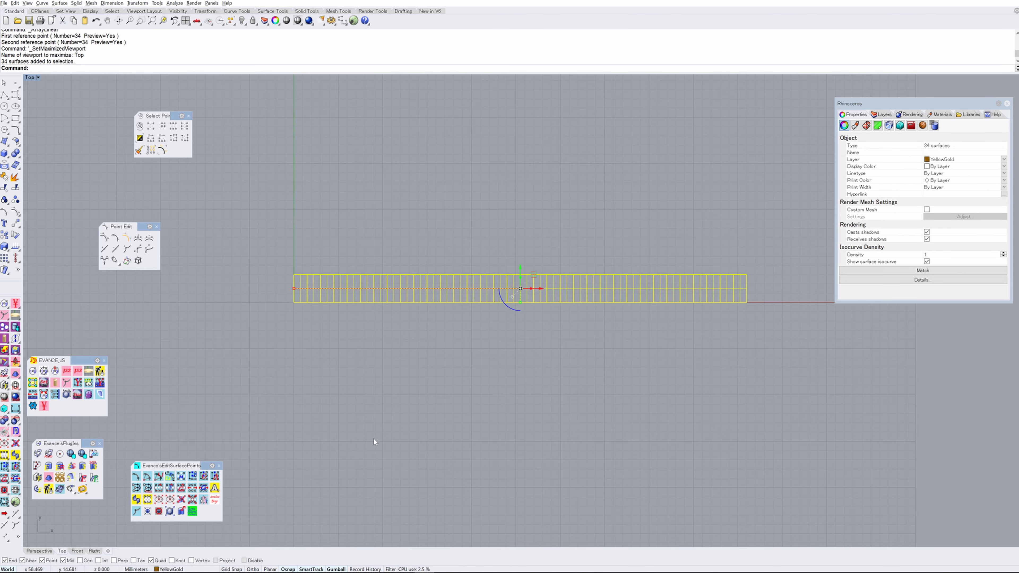
pyautogui.click(16, 455)
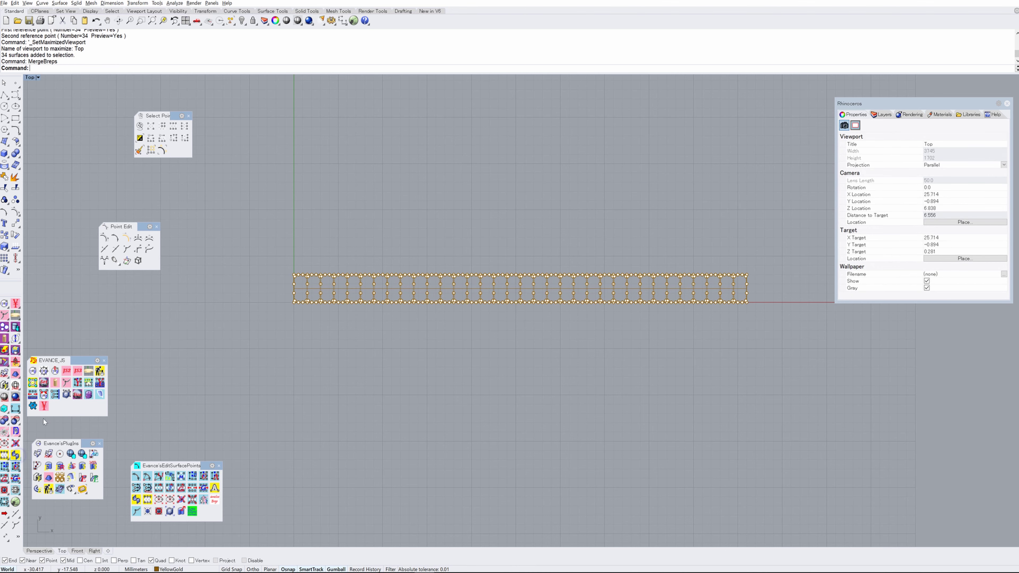
pyautogui.press('Escape')
# Move the merged strip along the positive Y direction, clear of the X axis, and deselect it.
pyautogui.click(453, 283)
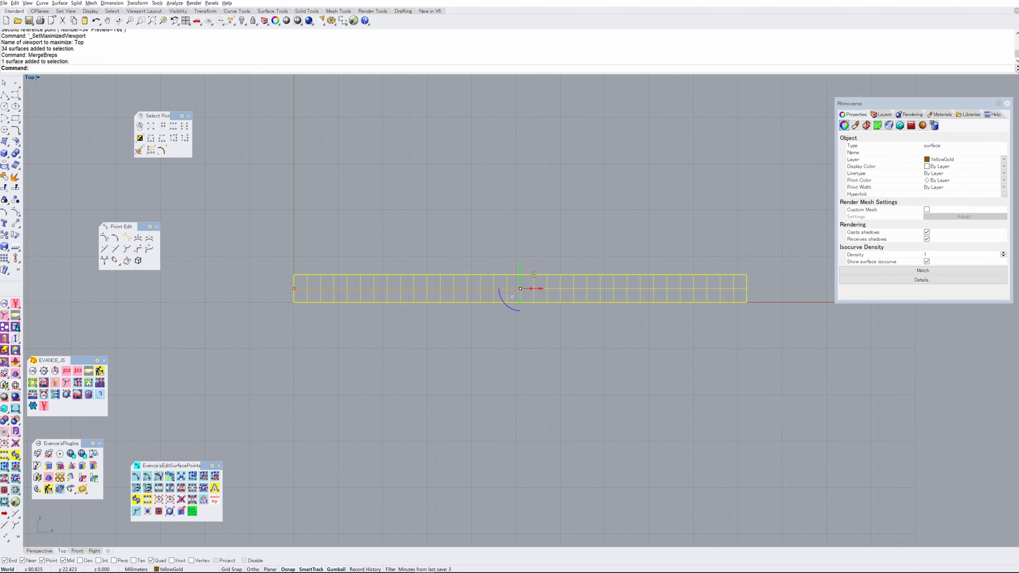
pyautogui.write('4View')
pyautogui.press('Return')
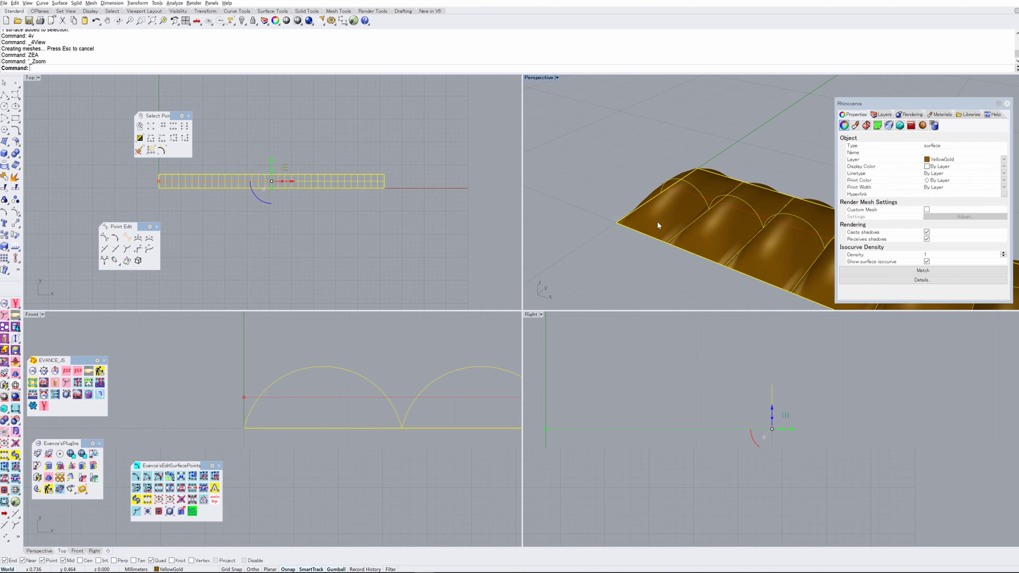
pyautogui.moveTo(666, 214)
pyautogui.mouseDown(button='right')
pyautogui.moveTo(712, 216)
pyautogui.moveTo(674, 211)
pyautogui.mouseUp(button='right')
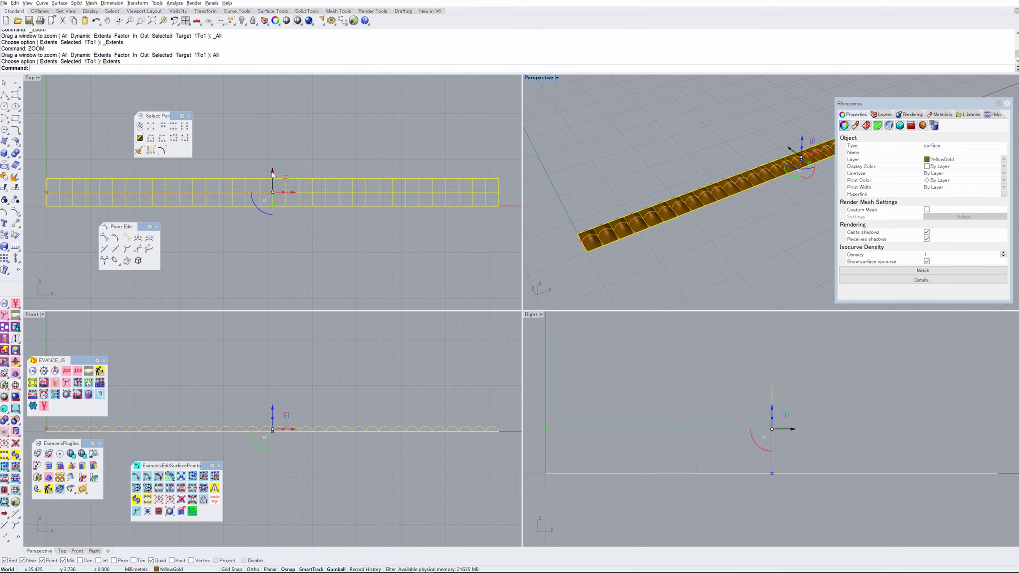
pyautogui.moveTo(272, 174); pyautogui.dragTo(280, 126)
pyautogui.click(291, 186)
pyautogui.click(242, 389)
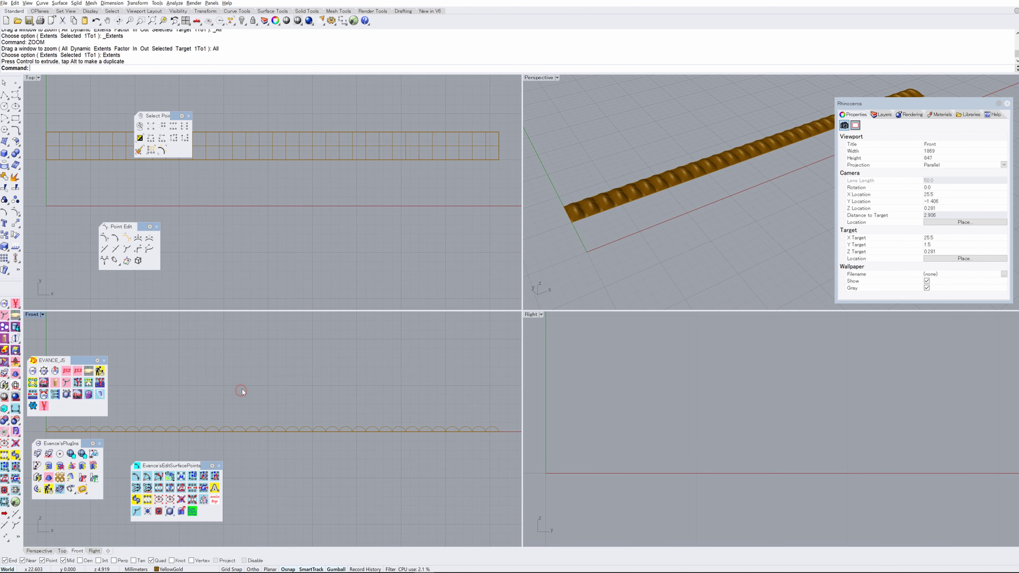
# Draw a 16 mm diameter circle centred on the origin in the Front view.
pyautogui.moveTo(242, 389); pyautogui.dragTo(464, 376, button='right')
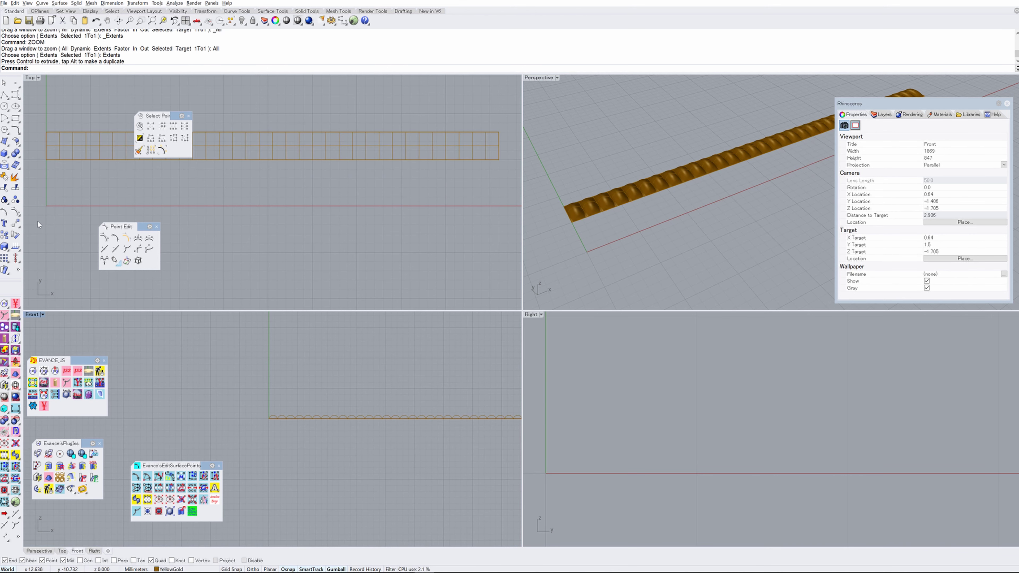
pyautogui.click(5, 106)
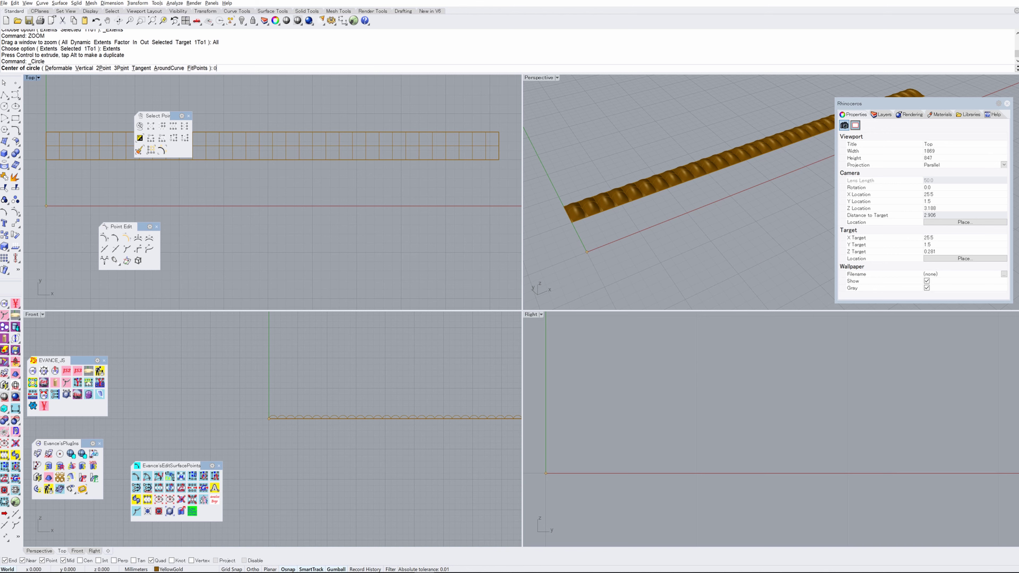
pyautogui.write('0')
pyautogui.press('Return')
pyautogui.write('16')
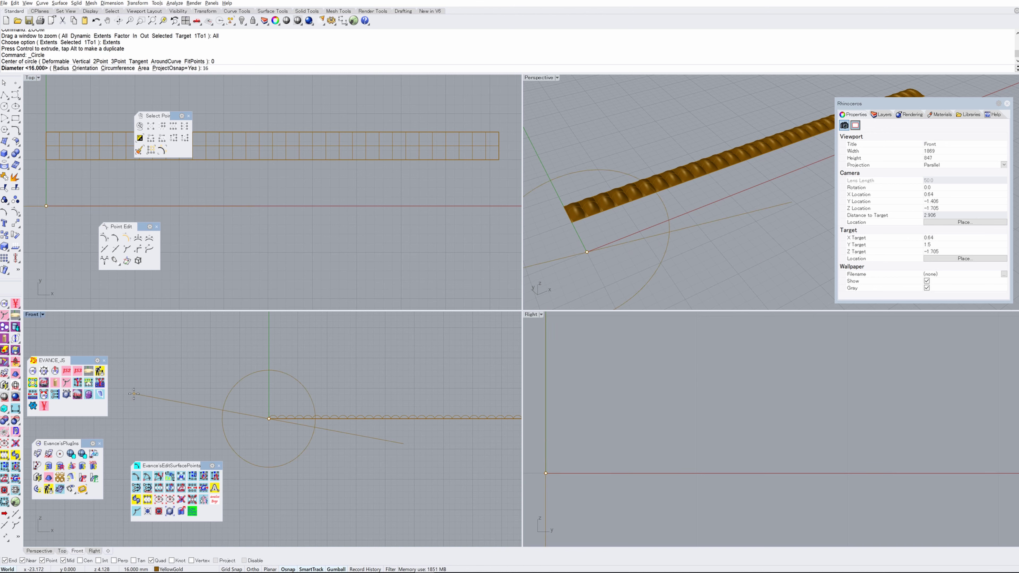
pyautogui.press('Return')
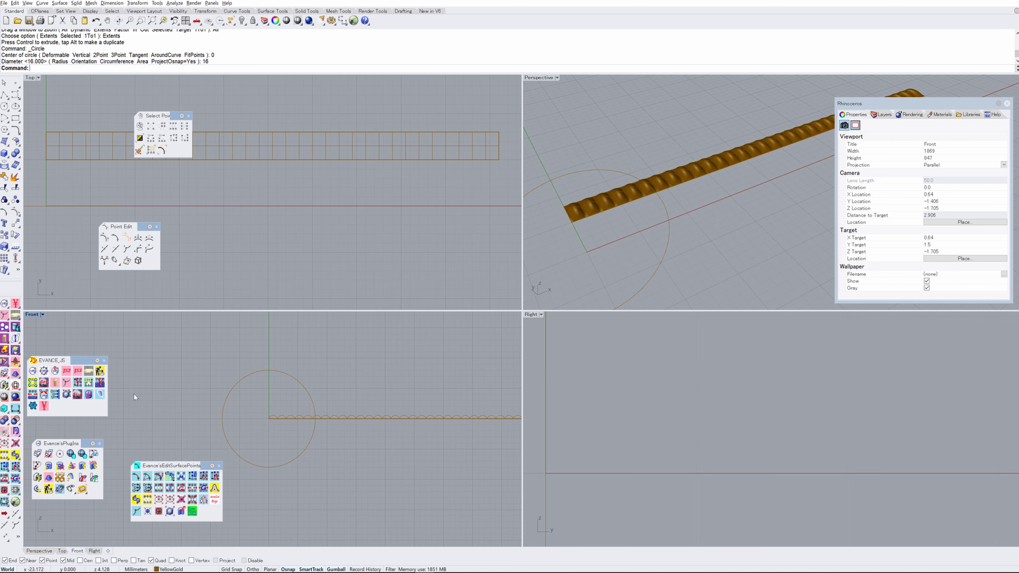
# Check the circle's diameter with a temporary dimension, undo that dimension, and measure the circle's curve length.
pyautogui.click(302, 387)
pyautogui.write('dd')
pyautogui.press('Return')
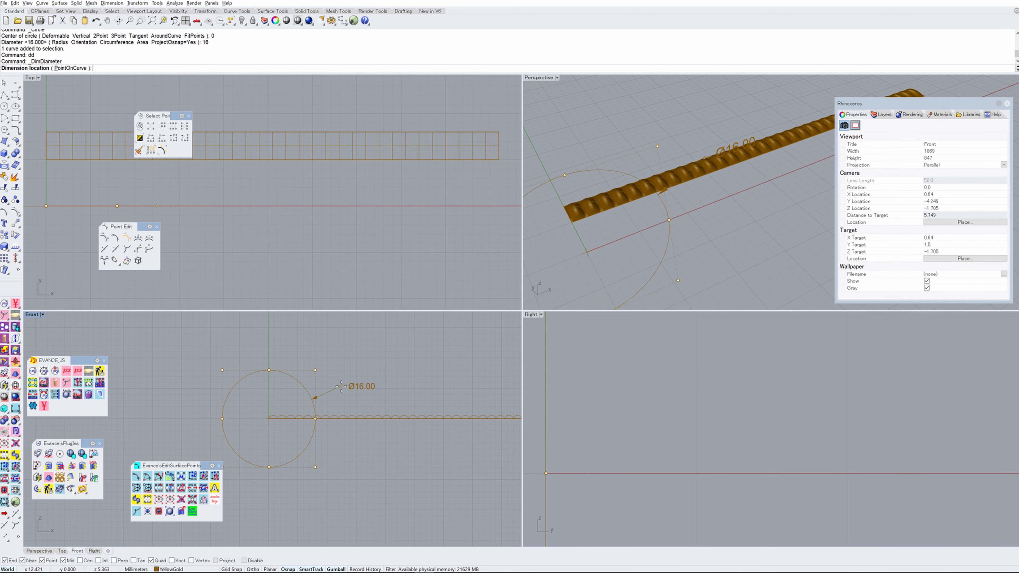
pyautogui.click(346, 389)
pyautogui.hotkey('ctrl', 'z')
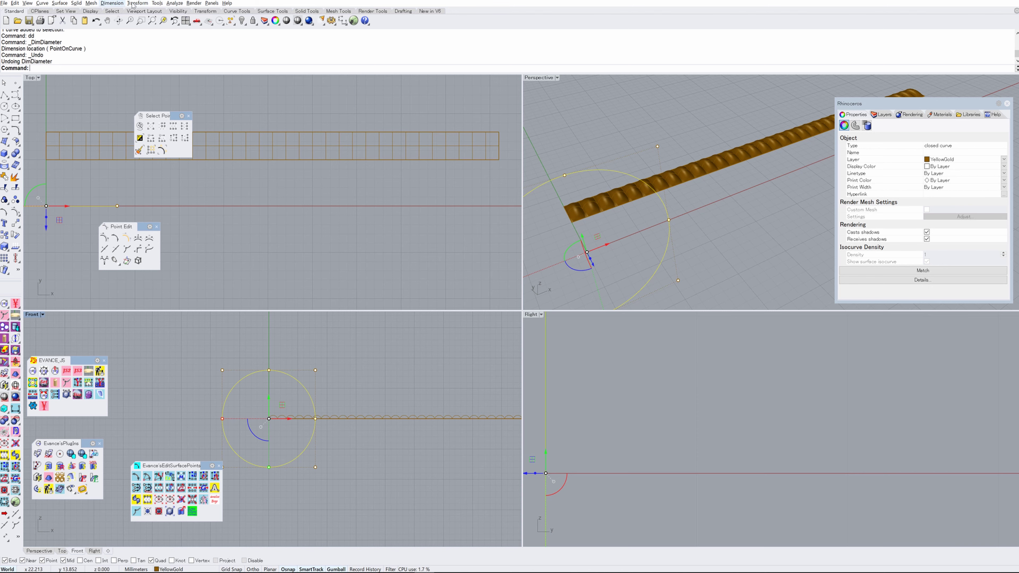
pyautogui.click(175, 4)
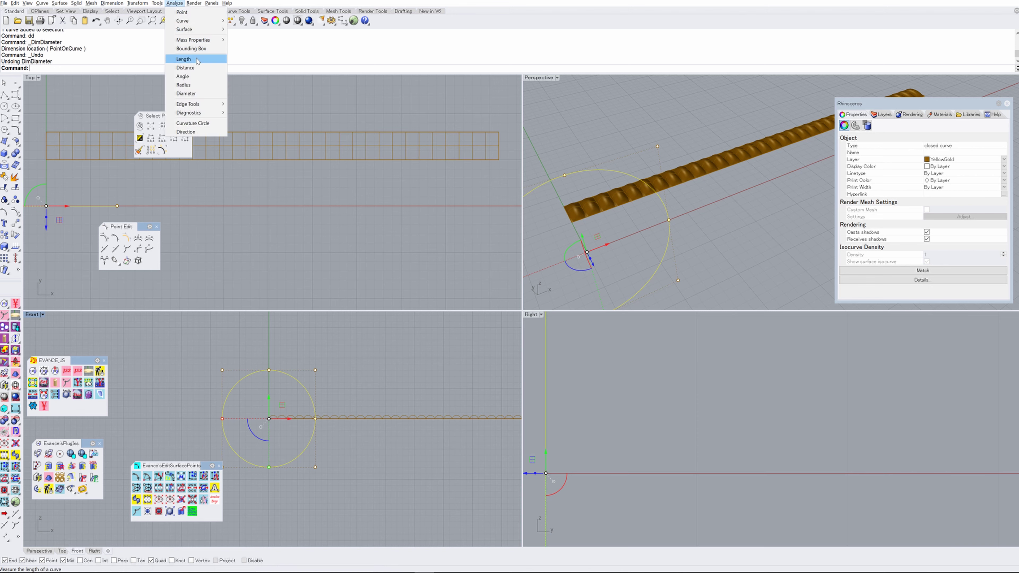
pyautogui.click(182, 60)
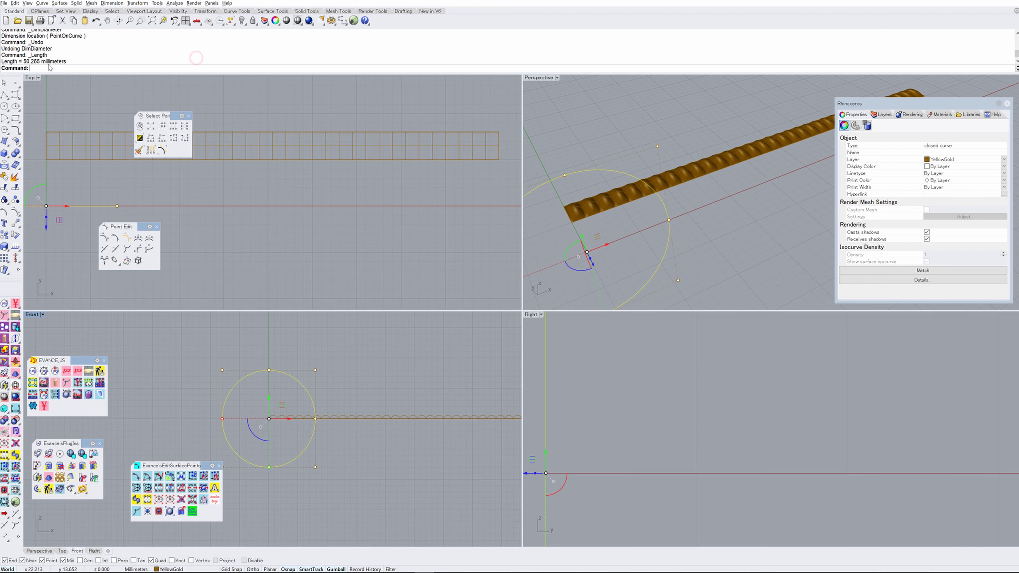
# Draw a 50.265 mm line from the origin along the X axis in the Top view and move it about 4 mm along positive Y.
pyautogui.scroll(-4, 227, 230)
pyautogui.click(224, 231)
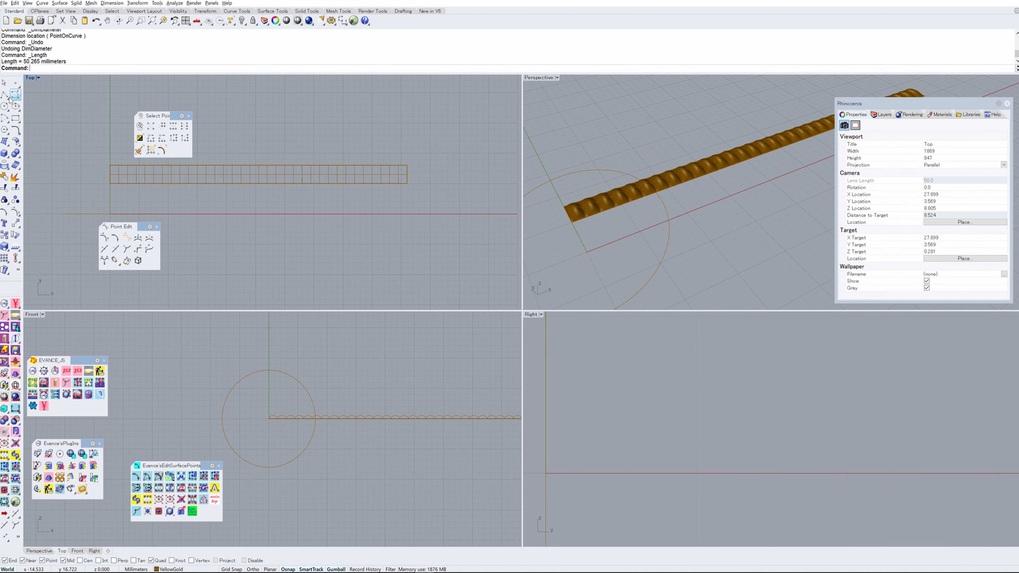
pyautogui.click(9, 98)
pyautogui.click(9, 98)
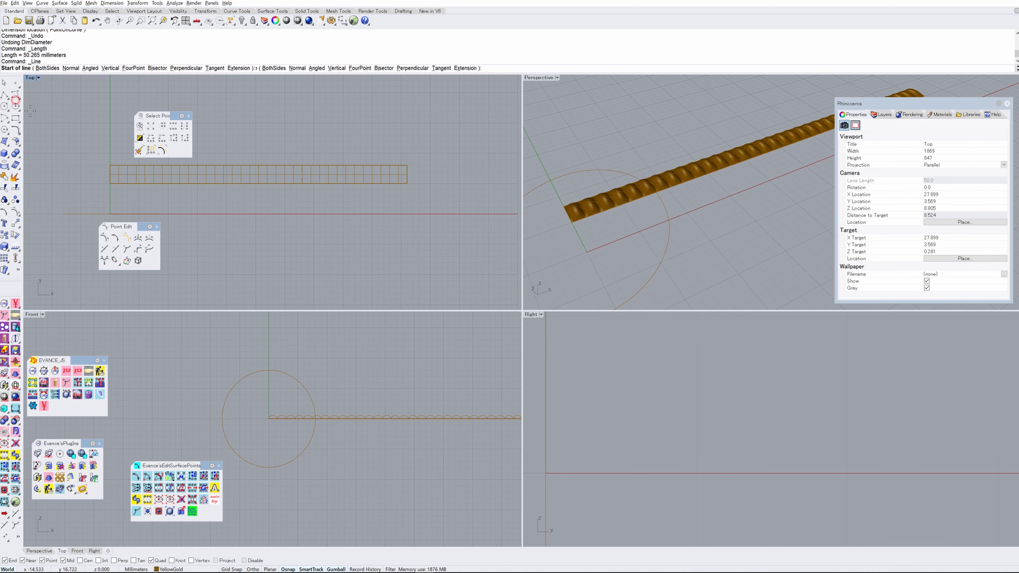
pyautogui.write('0')
pyautogui.press('Return')
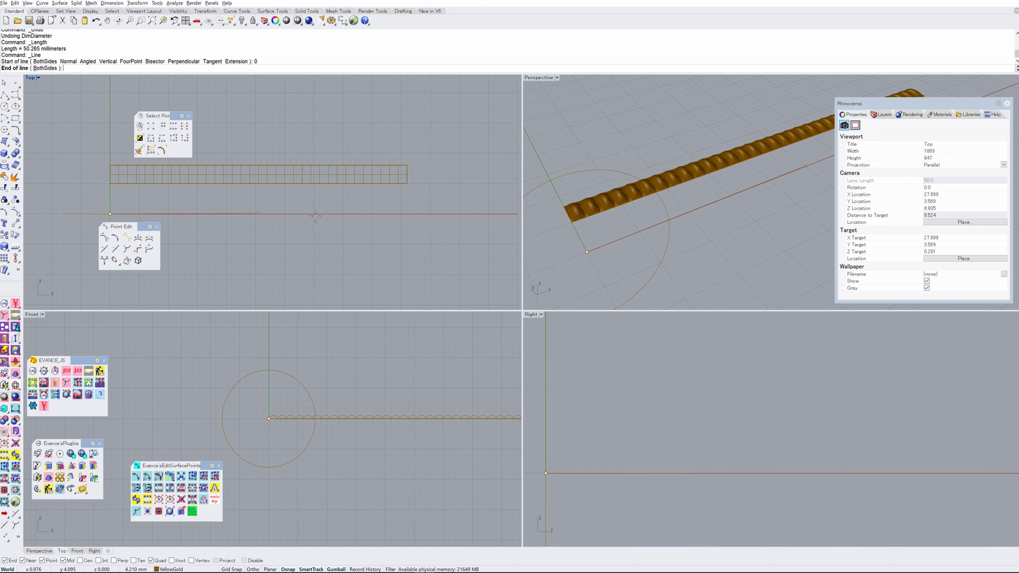
pyautogui.write('50.265')
pyautogui.press('Return')
pyautogui.click(401, 213)
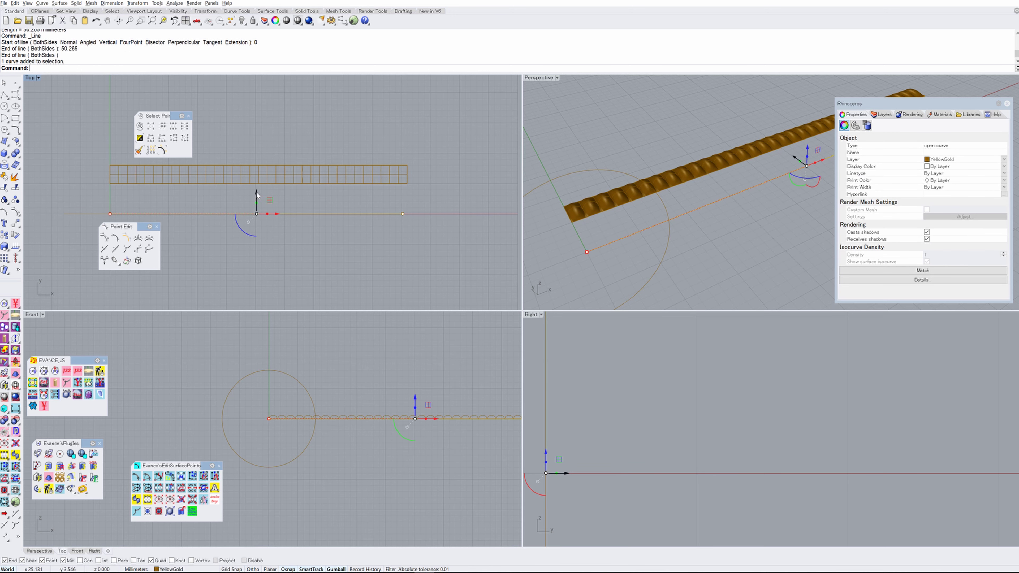
pyautogui.moveTo(257, 192); pyautogui.dragTo(256, 168)
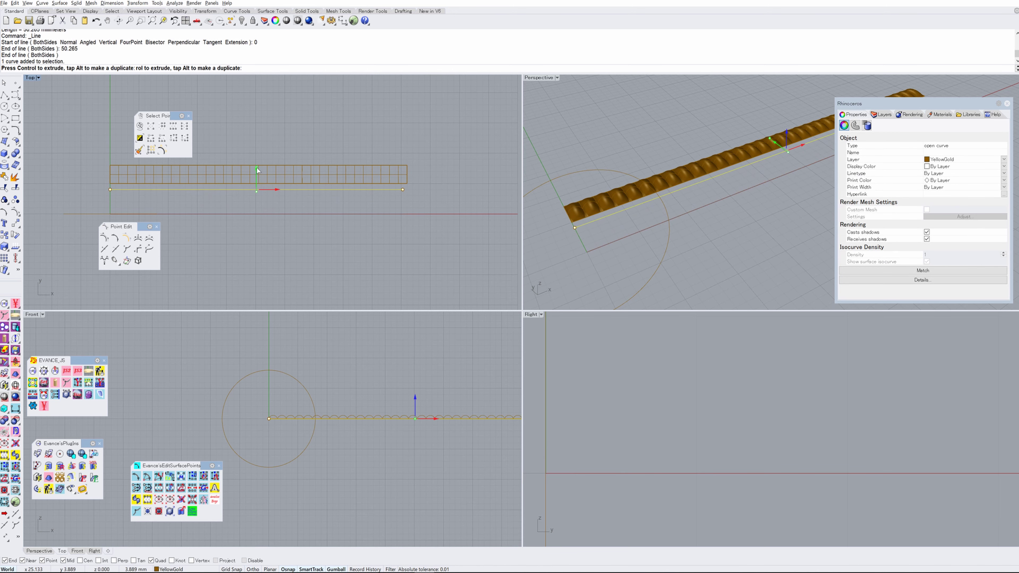
# Move the line and the 16 mm circle to the black layer at the end of the layer list.
pyautogui.keyDown('shift'); pyautogui.click(76, 213); pyautogui.keyUp('shift')
pyautogui.click(884, 117)
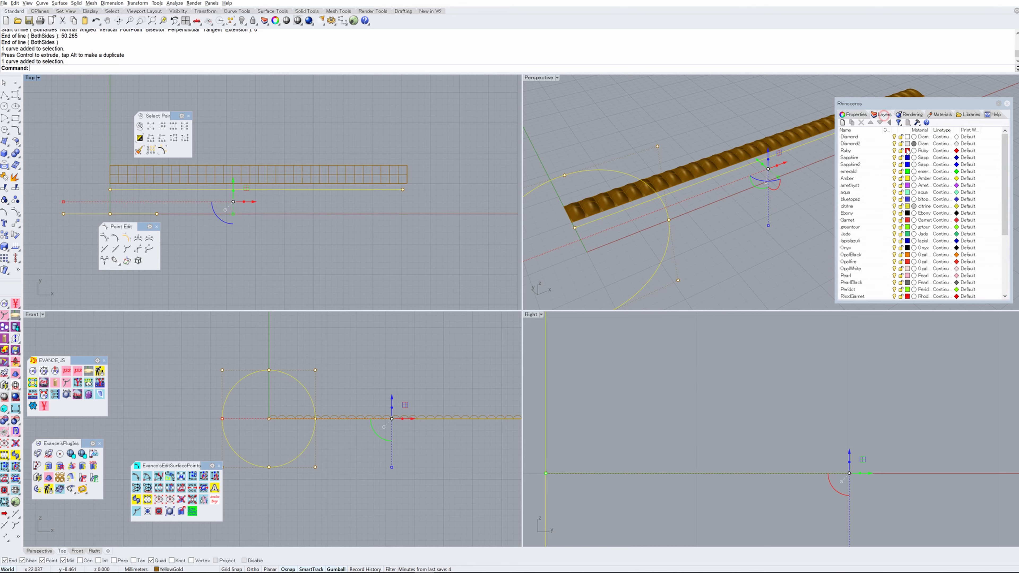
pyautogui.click(868, 291)
pyautogui.rightClick(866, 290)
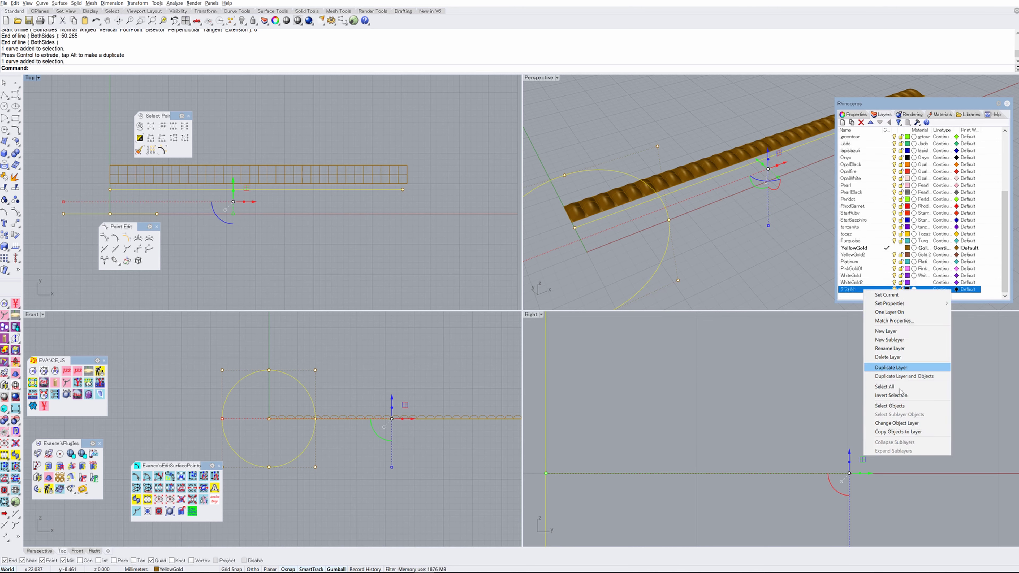
pyautogui.click(907, 424)
pyautogui.click(714, 261)
pyautogui.moveTo(698, 215); pyautogui.dragTo(677, 222, button='right')
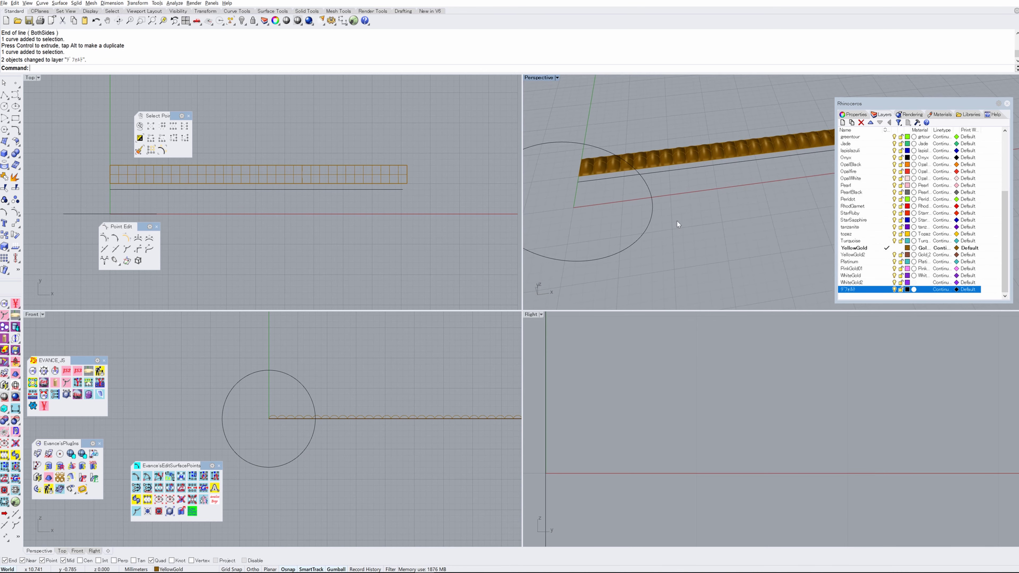
# With the strip's control points shown in four viewports, slightly lower the two outer rows of base points in the Right view.
pyautogui.click(194, 177)
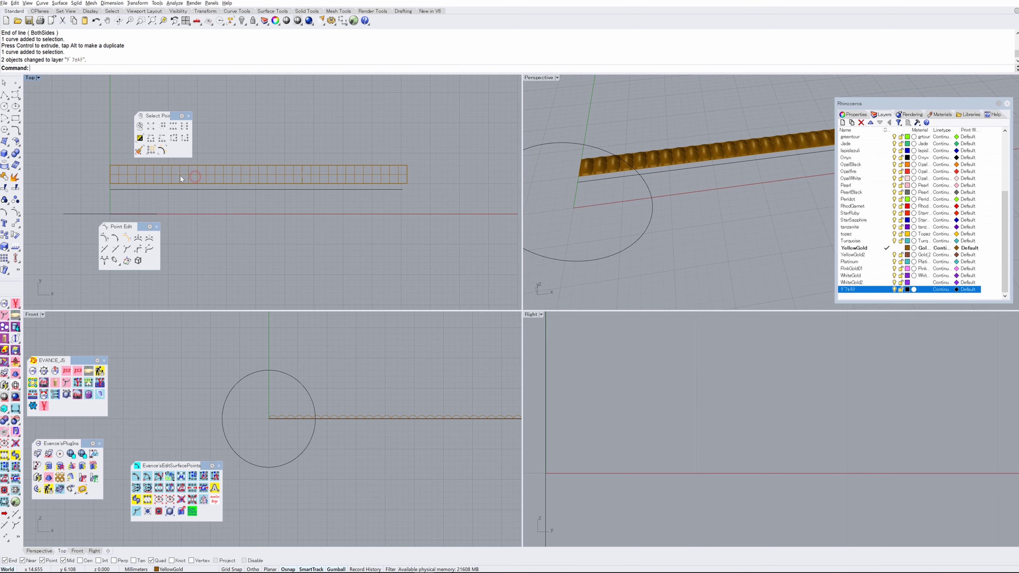
pyautogui.hotkey('ctrl', 'm')
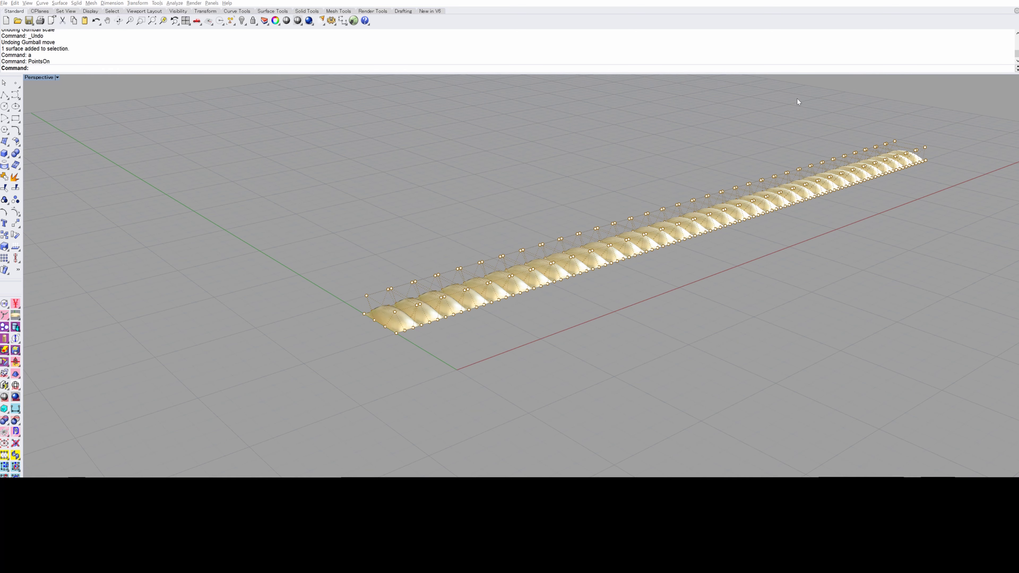
pyautogui.click(598, 210)
pyautogui.write('4')
pyautogui.press('Return')
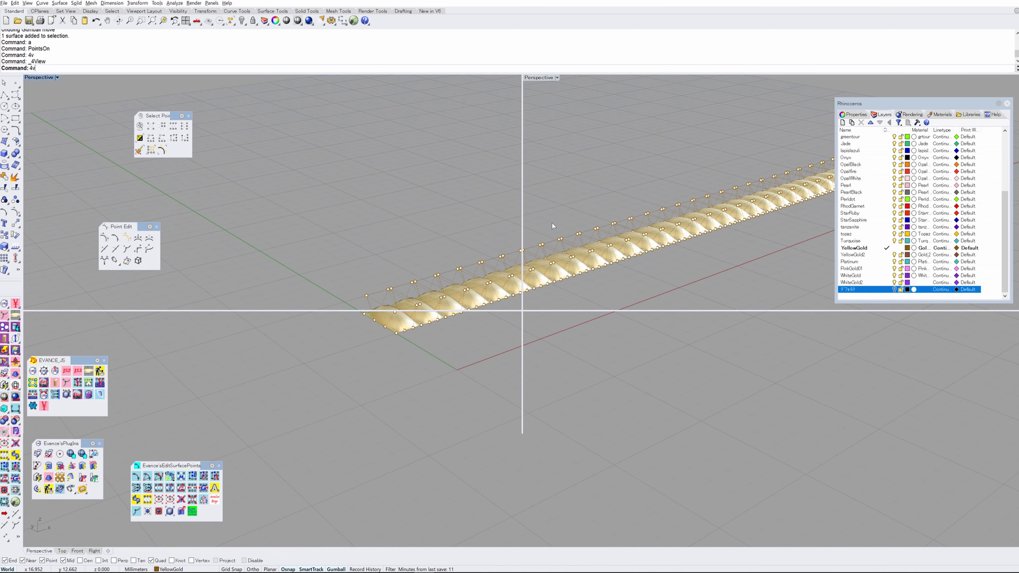
pyautogui.scroll(-3, 639, 406)
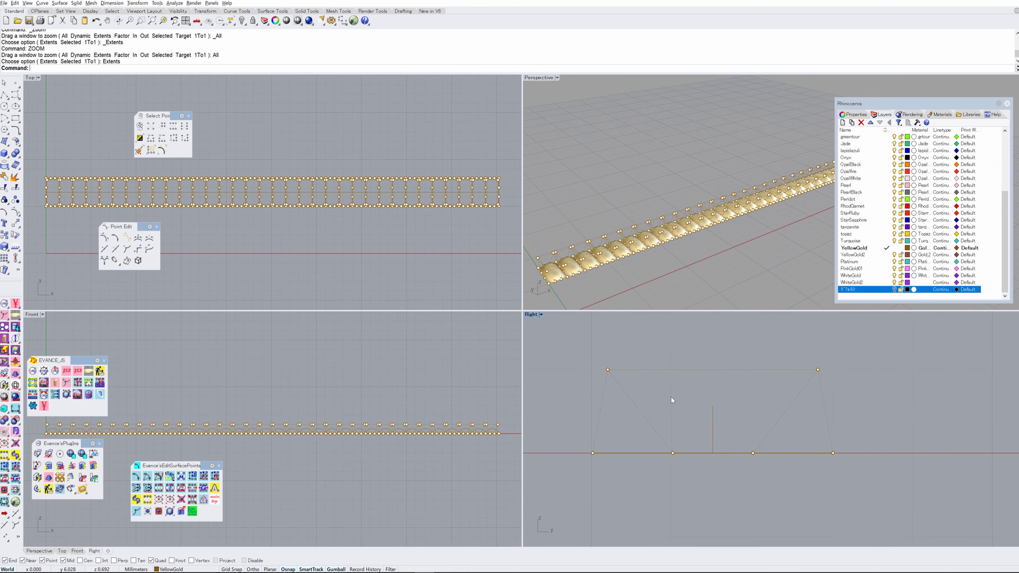
pyautogui.scroll(-3, 671, 397)
pyautogui.moveTo(587, 436); pyautogui.dragTo(859, 456)
pyautogui.moveTo(717, 420); pyautogui.dragTo(717, 431)
# Scale the two inner rows of base control points outward across the strip's width in the Right view, and deselect everything.
pyautogui.moveTo(629, 437); pyautogui.dragTo(770, 462)
pyautogui.moveTo(678, 441); pyautogui.dragTo(623, 438)
pyautogui.press('Escape')
pyautogui.press('Escape')
# Turn the black layer holding the line and circle back on.
pyautogui.scroll(-5, 642, 253)
pyautogui.moveTo(643, 253); pyautogui.dragTo(611, 231, button='right')
pyautogui.scroll(5, 611, 232)
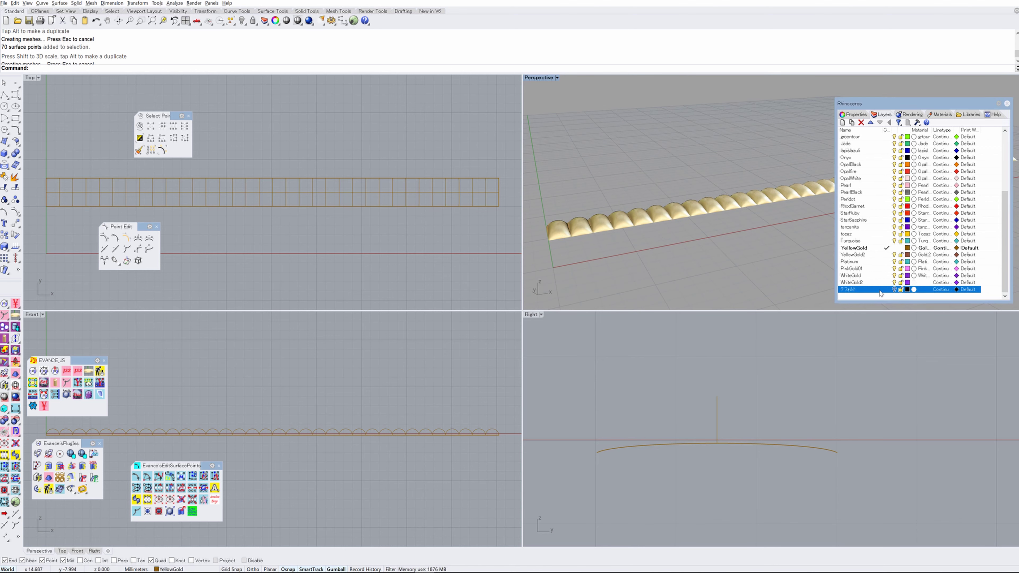
pyautogui.click(894, 290)
pyautogui.moveTo(774, 232); pyautogui.dragTo(744, 247, button='right')
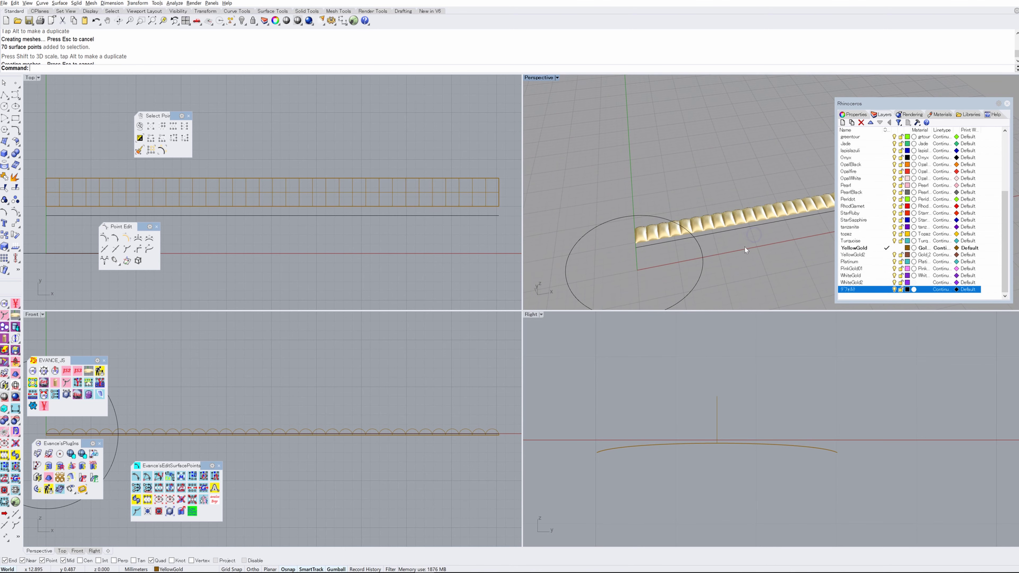
# Scale the strip in one direction in the maximized Top view, from its lower-left corner, so its length matches the 50.265 mm line.
pyautogui.click(490, 199)
pyautogui.click(483, 205)
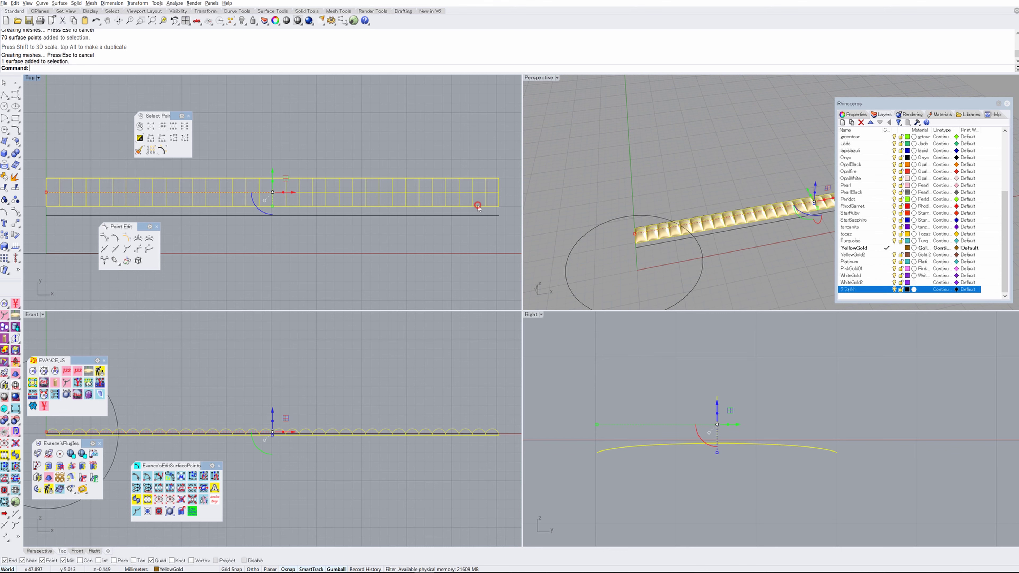
pyautogui.hotkey('ctrl', 'm')
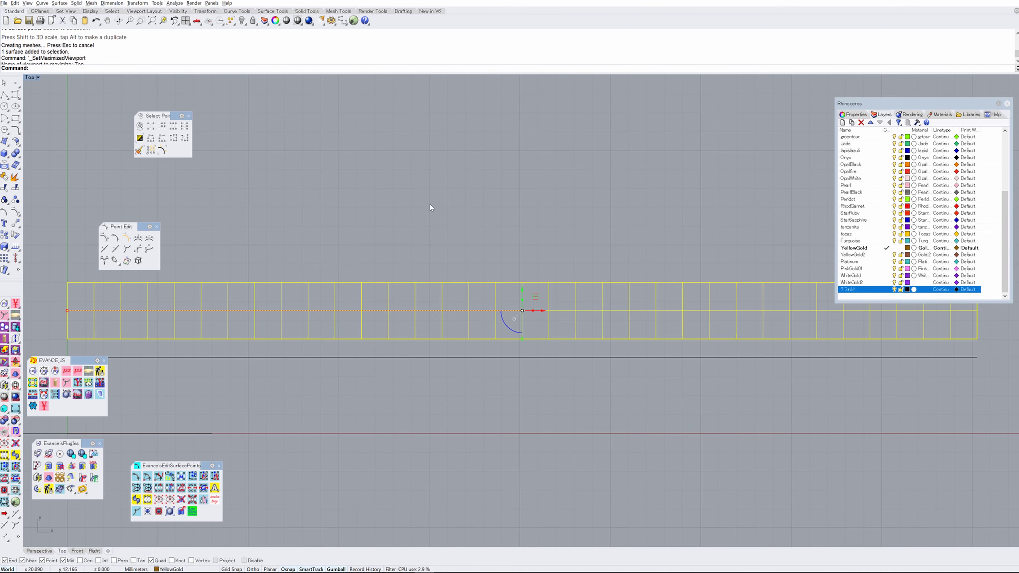
pyautogui.scroll(-3, 413, 211)
pyautogui.moveTo(403, 213); pyautogui.dragTo(372, 234, button='right')
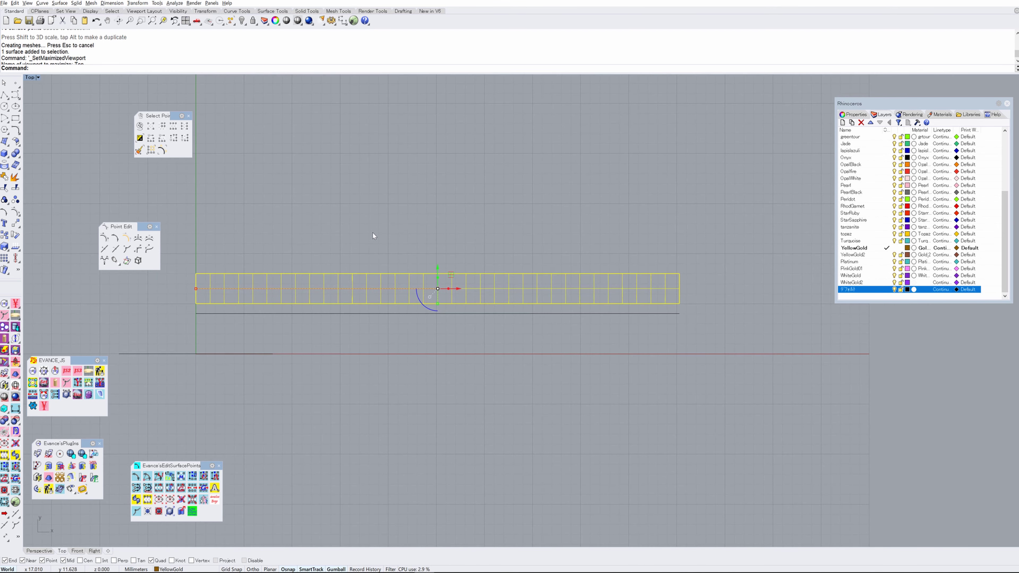
pyautogui.write('1d')
pyautogui.press('Return')
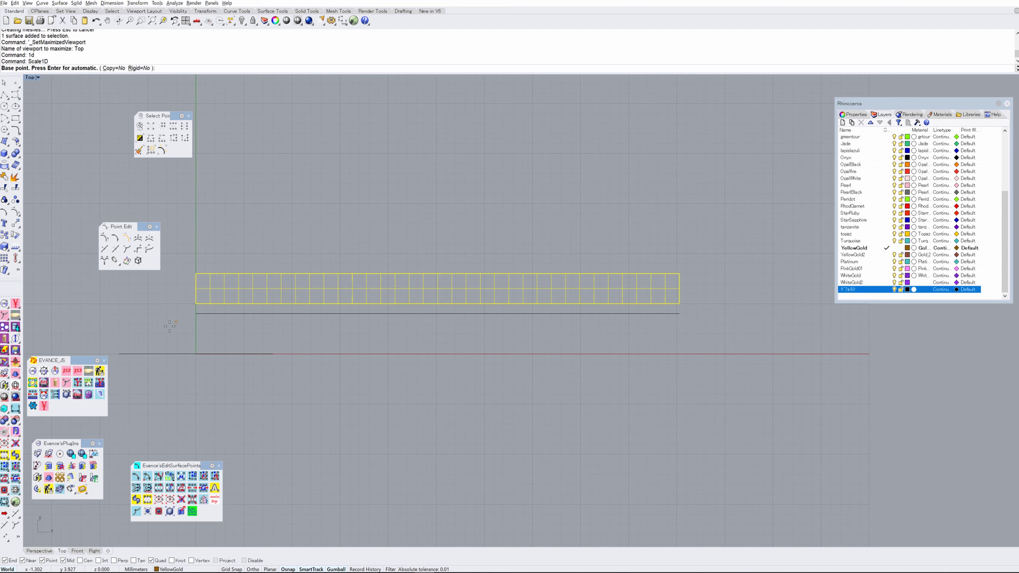
pyautogui.click(196, 304)
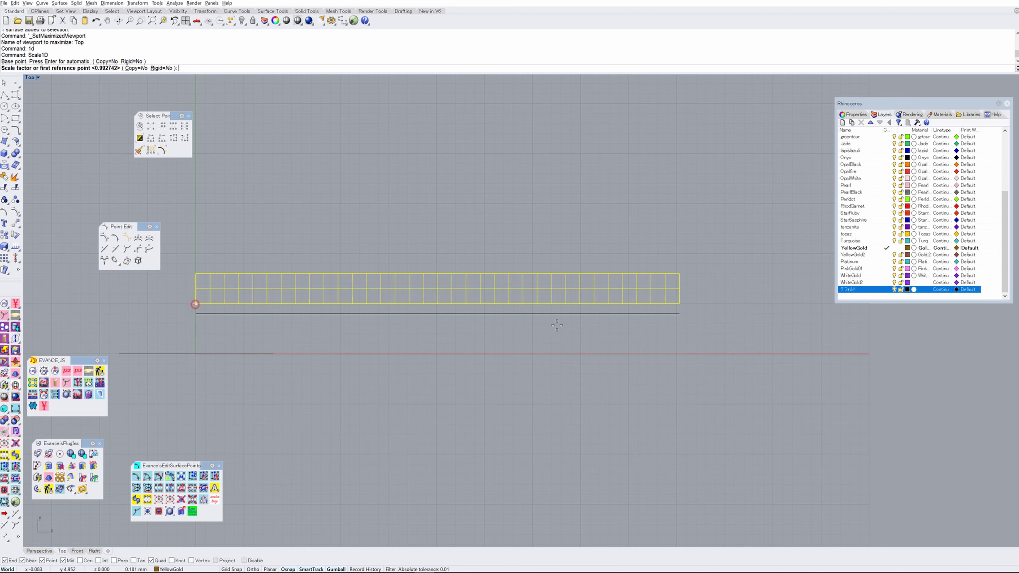
pyautogui.click(677, 304)
pyautogui.click(678, 313)
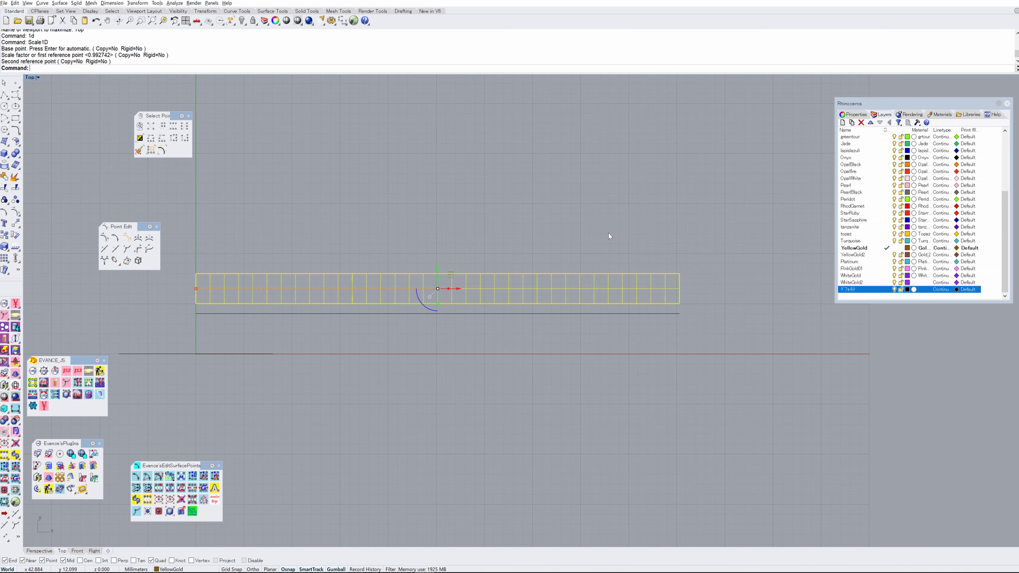
# Flow a stretched copy of the strip along a curve in the Perspective view, with the straight line as base and the circle as target.
pyautogui.write('4v')
pyautogui.press('Return')
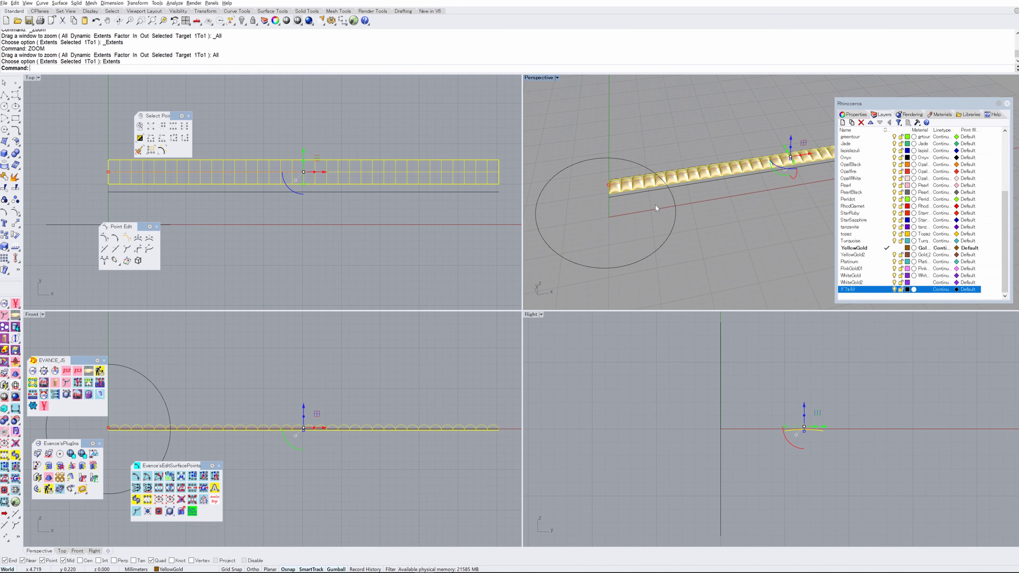
pyautogui.doubleClick(543, 77)
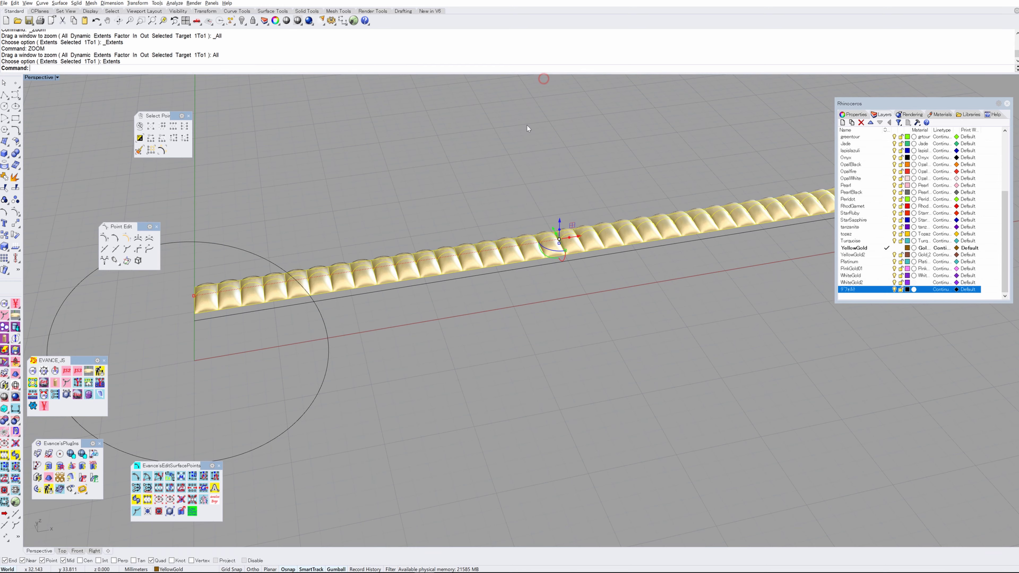
pyautogui.moveTo(539, 214); pyautogui.dragTo(430, 233, button='right')
pyautogui.click(137, 3)
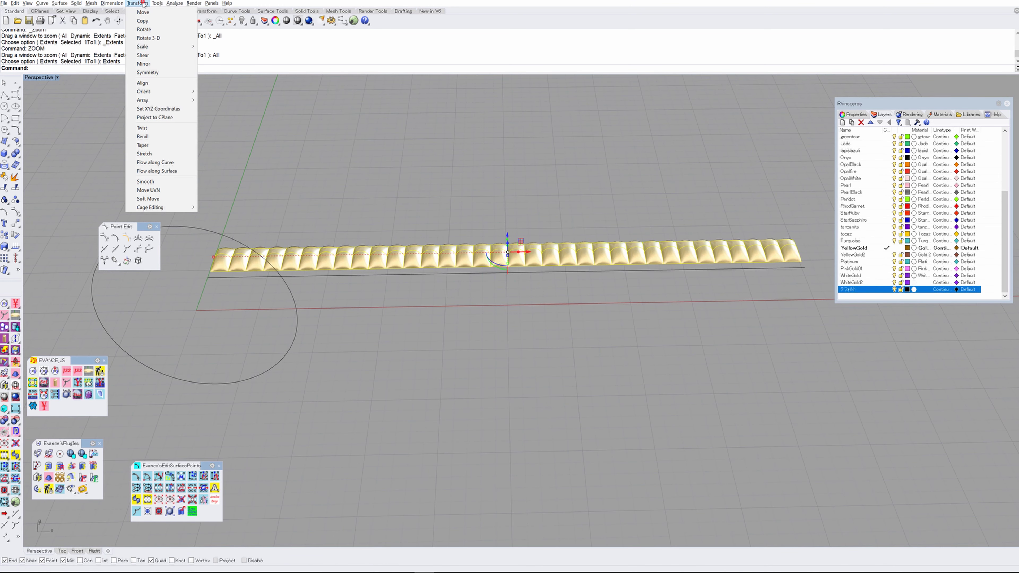
pyautogui.click(158, 163)
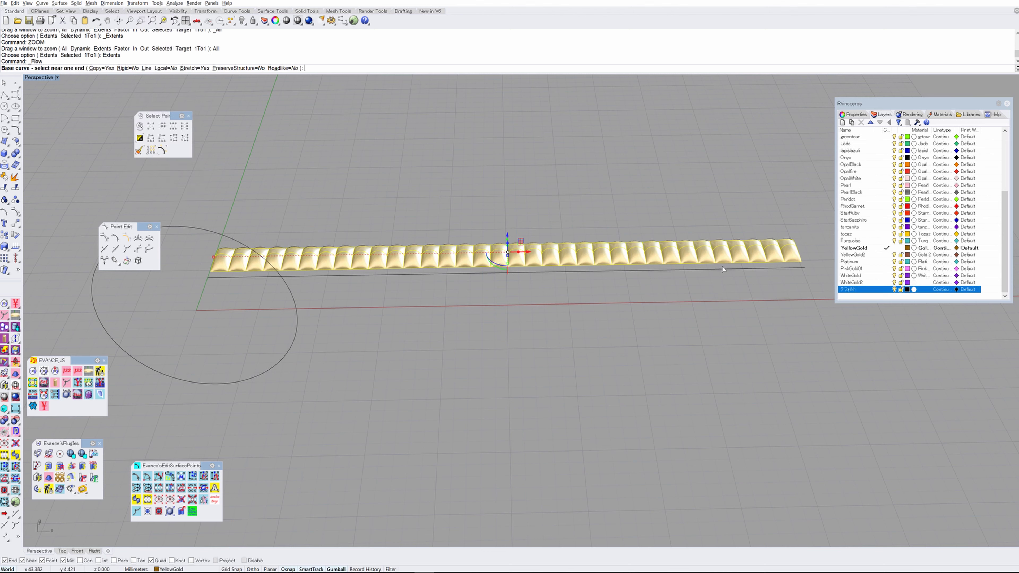
pyautogui.click(751, 270)
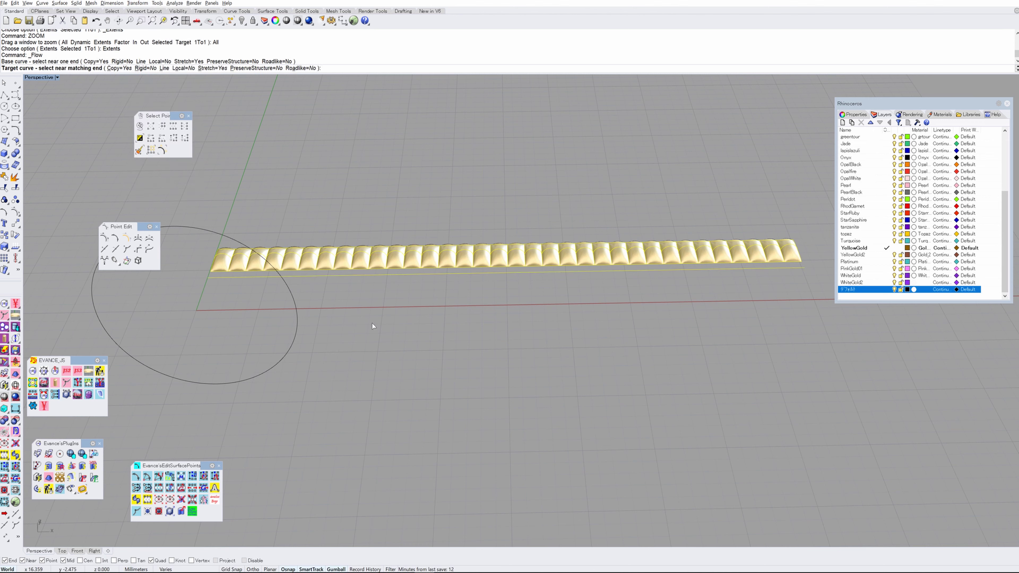
pyautogui.click(194, 228)
pyautogui.moveTo(313, 157); pyautogui.dragTo(354, 174, button='right')
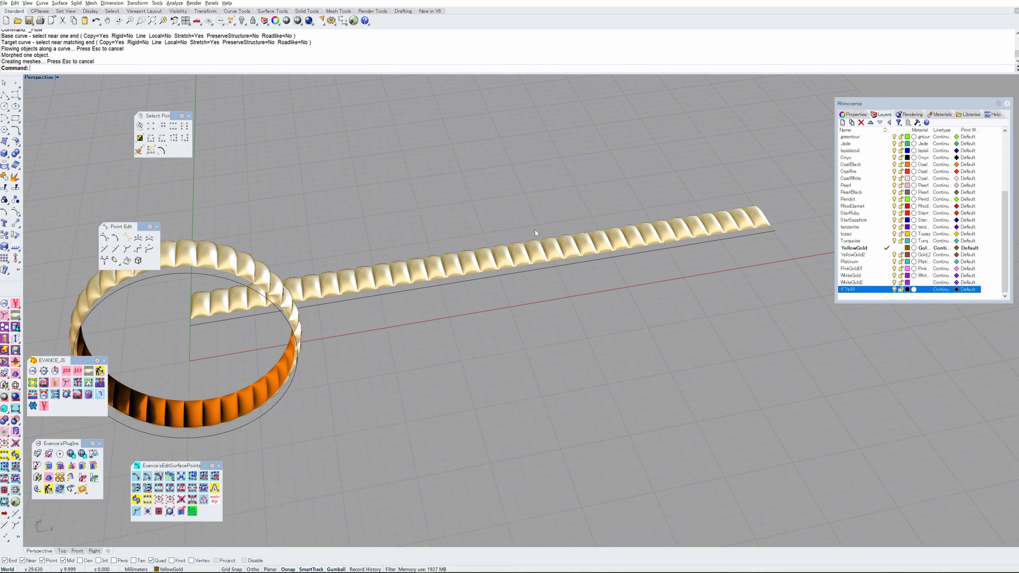
# Hide the flat strip and turn off the black layer holding the line and circle.
pyautogui.click(550, 253)
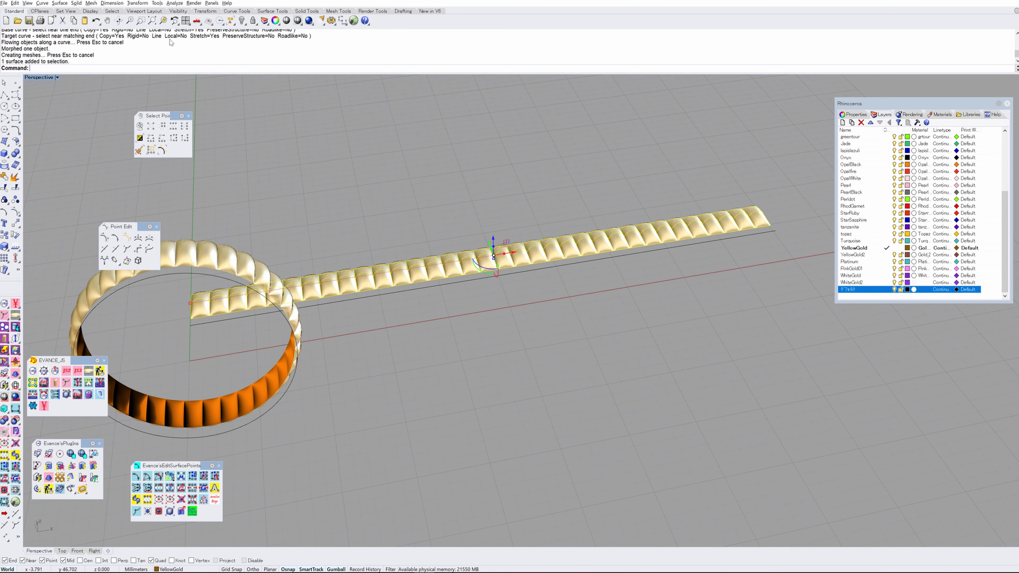
pyautogui.click(242, 21)
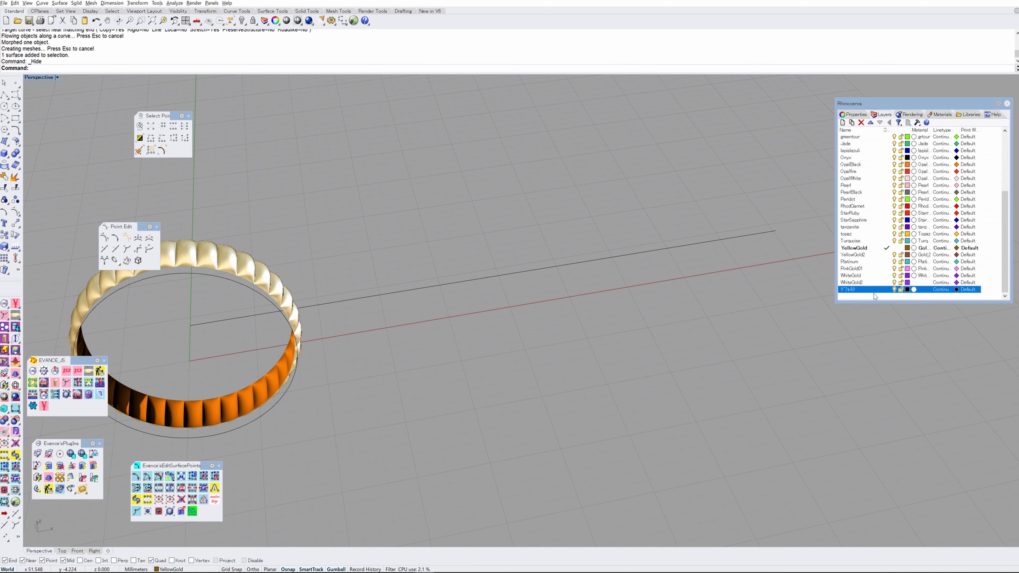
pyautogui.click(894, 289)
pyautogui.scroll(-5, 611, 277)
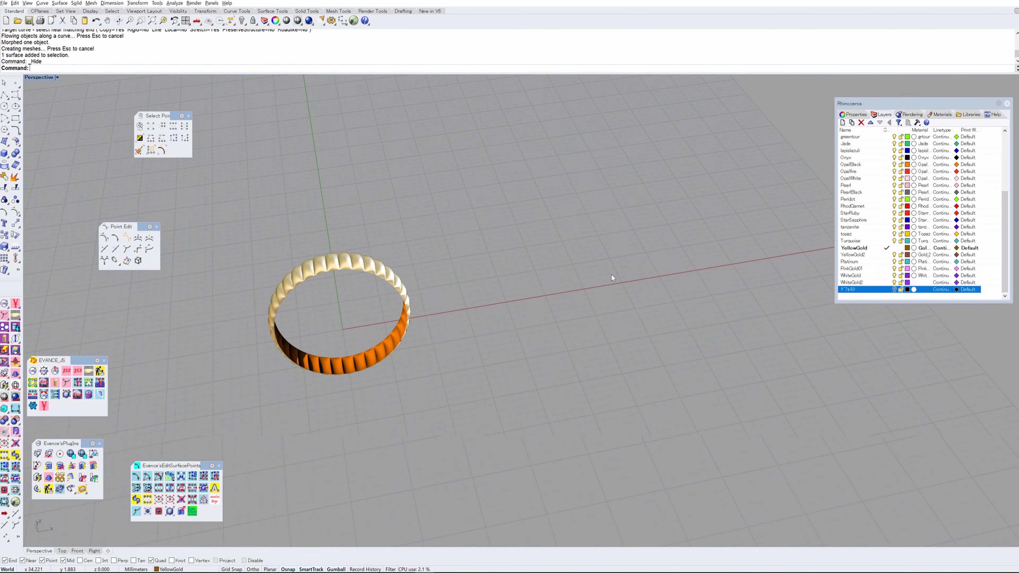
# Duplicate both long edges of the ring surface as curves and scale the copies uniformly inward, slightly smaller than the ring.
pyautogui.write('z')
pyautogui.press('Return')
pyautogui.write('e')
pyautogui.press('Return')
pyautogui.moveTo(501, 279)
pyautogui.mouseDown(button='right')
pyautogui.moveTo(477, 291)
pyautogui.moveTo(490, 258)
pyautogui.moveTo(495, 330)
pyautogui.moveTo(515, 268)
pyautogui.mouseUp(button='right')
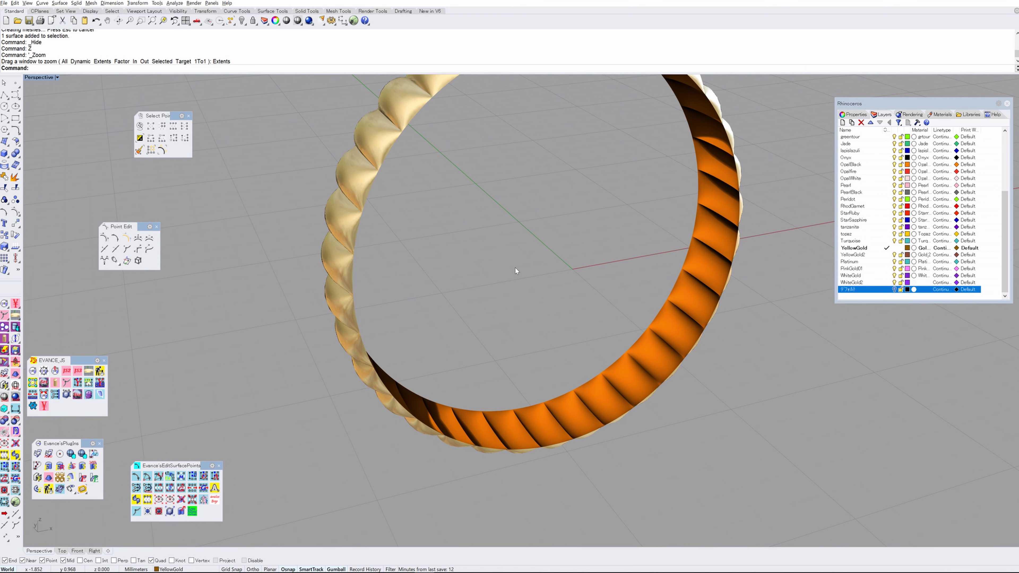
pyautogui.write('d')
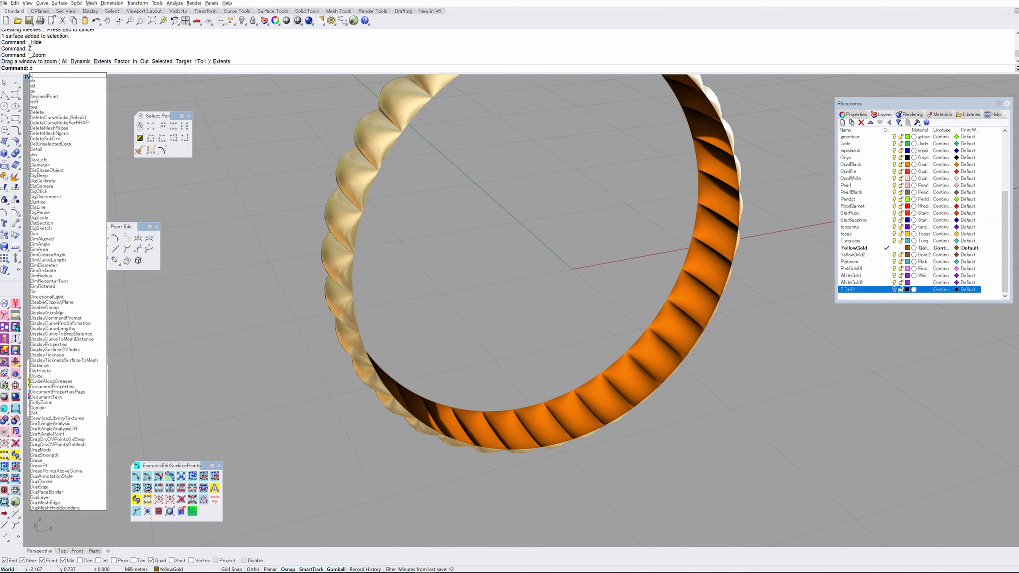
pyautogui.write('upe')
pyautogui.press('Return')
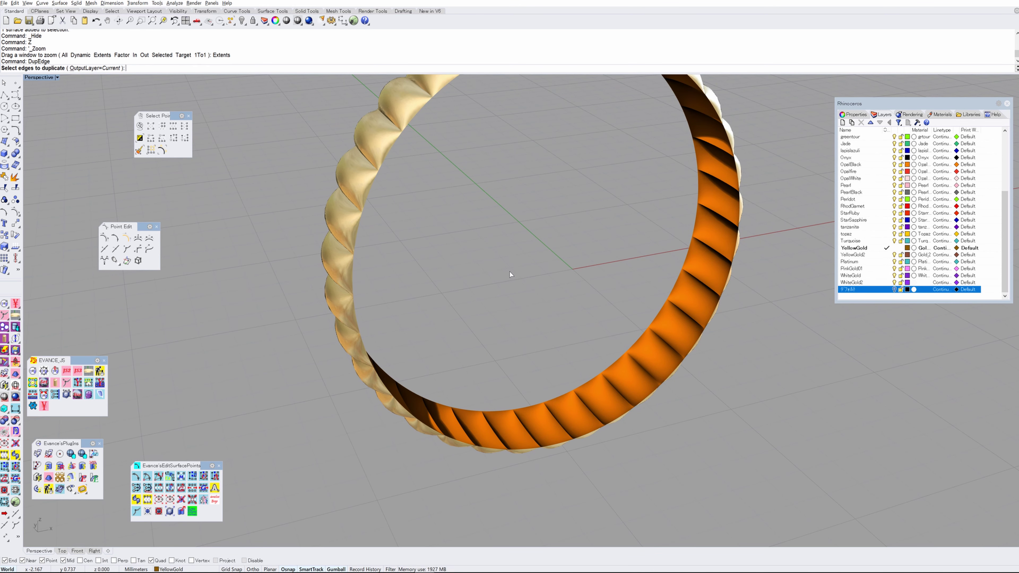
pyautogui.click(582, 437)
pyautogui.click(556, 397)
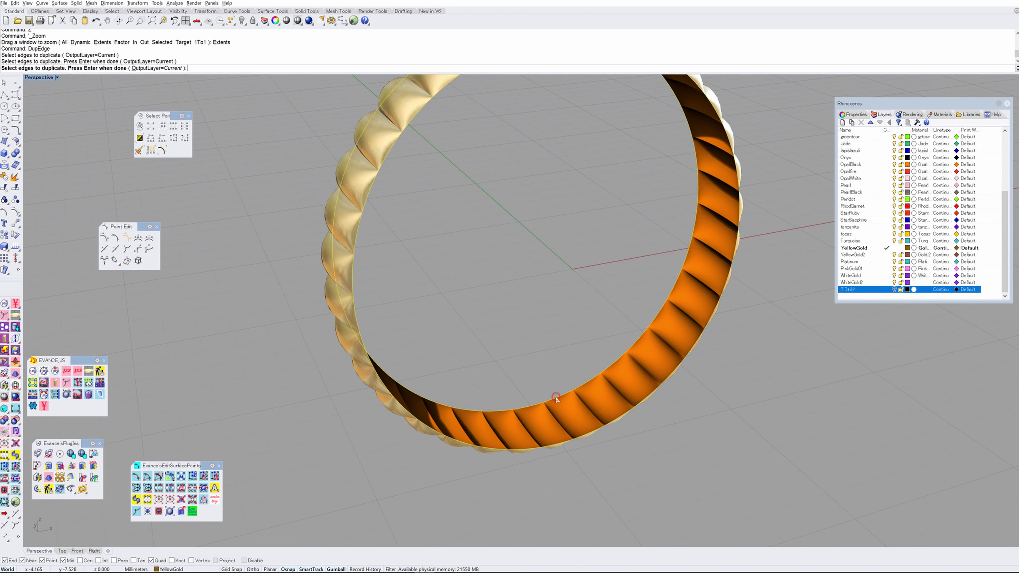
pyautogui.press('Return')
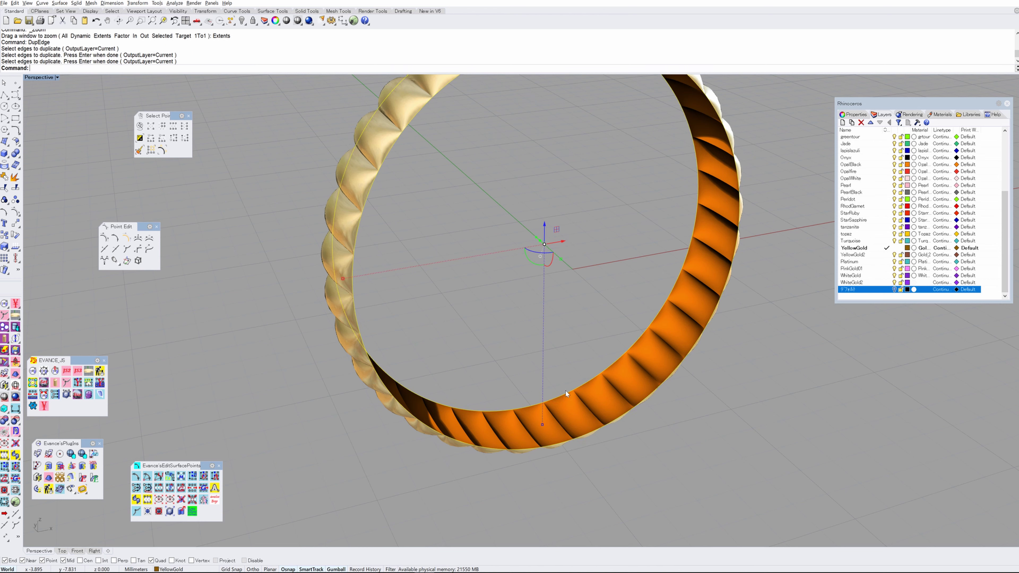
pyautogui.keyDown('shift'); pyautogui.moveTo(343, 278); pyautogui.dragTo(353, 277); pyautogui.keyUp('shift')
pyautogui.moveTo(454, 309)
pyautogui.mouseDown(button='right')
pyautogui.moveTo(453, 289)
pyautogui.moveTo(464, 295)
pyautogui.mouseUp(button='right')
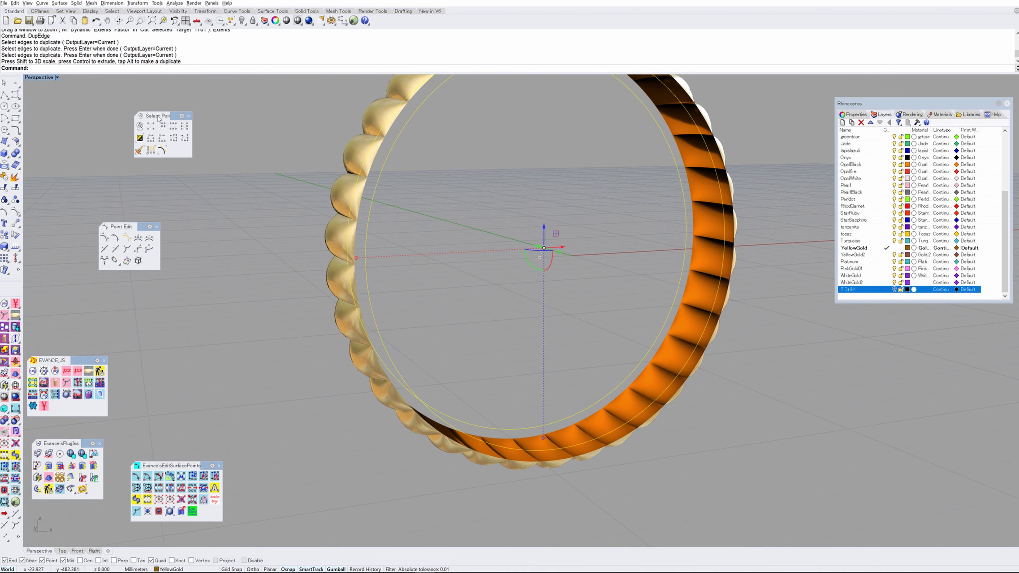
pyautogui.press('Return')
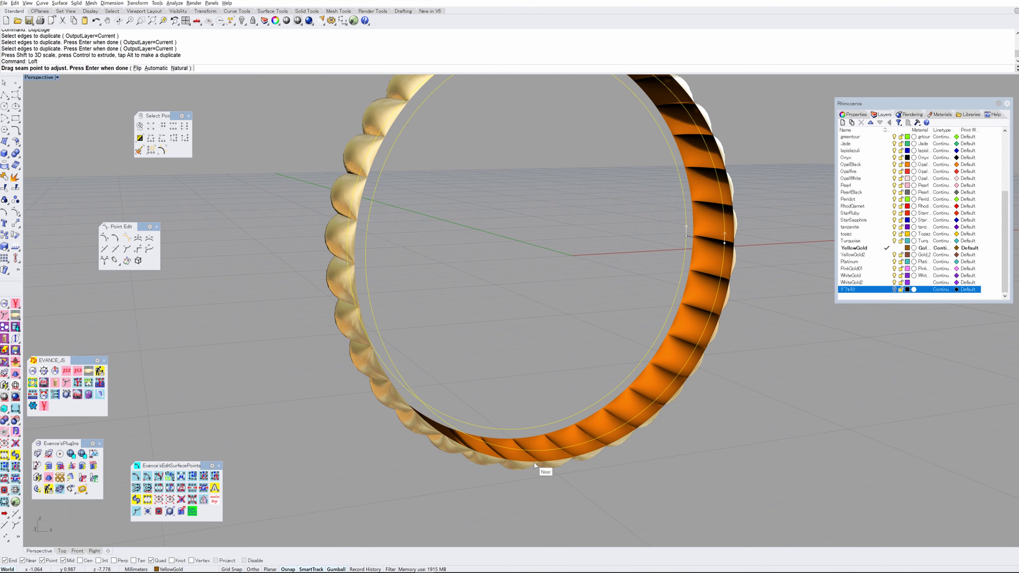
pyautogui.press('Return')
pyautogui.press('Return')
pyautogui.click(500, 386)
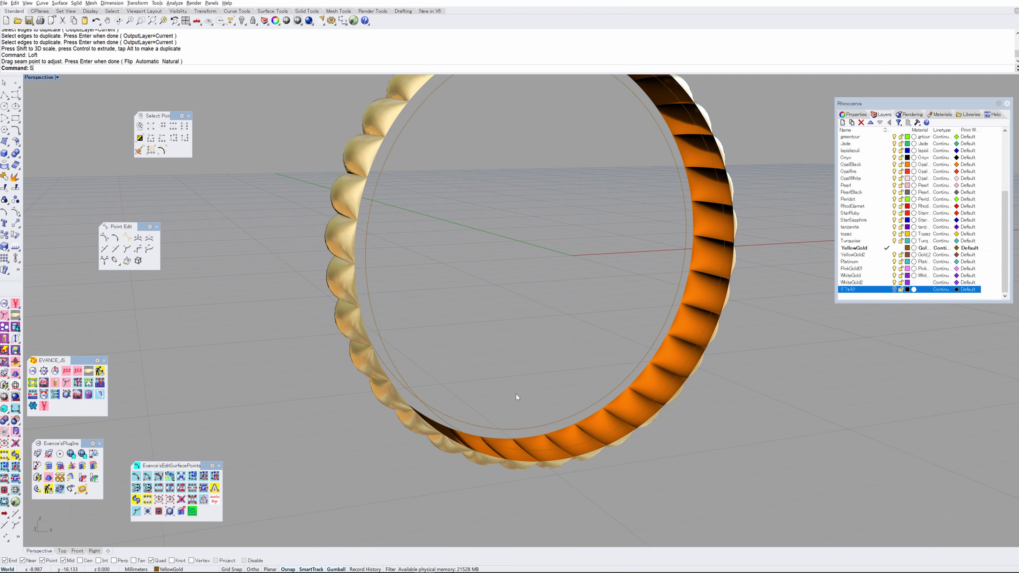
# Loft the ring's inner side through one surface edge, the two scaled-in curves and the opposite edge, using the Tight style without simplifying.
pyautogui.press('Return')
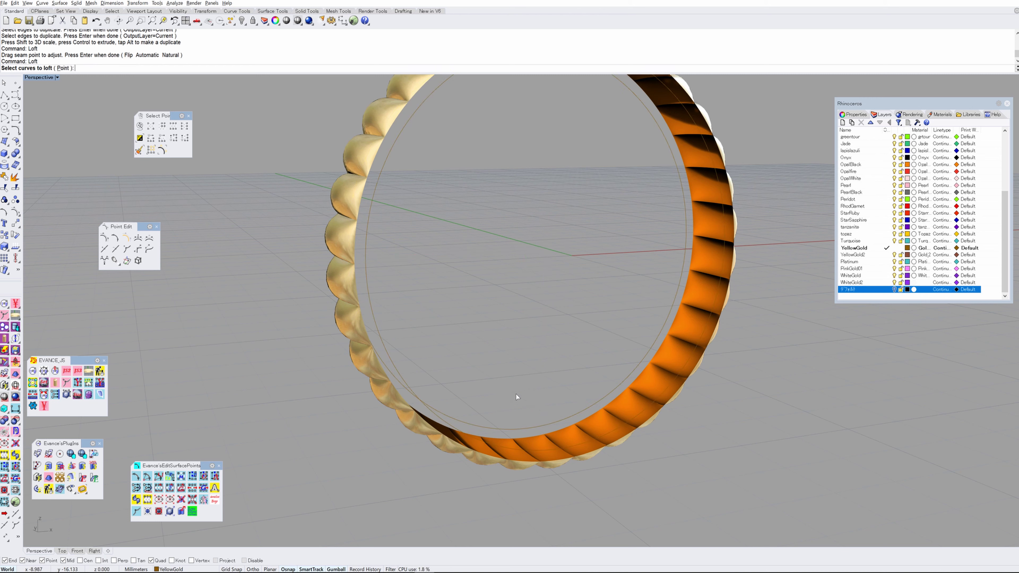
pyautogui.click(586, 455)
pyautogui.click(571, 443)
pyautogui.click(556, 422)
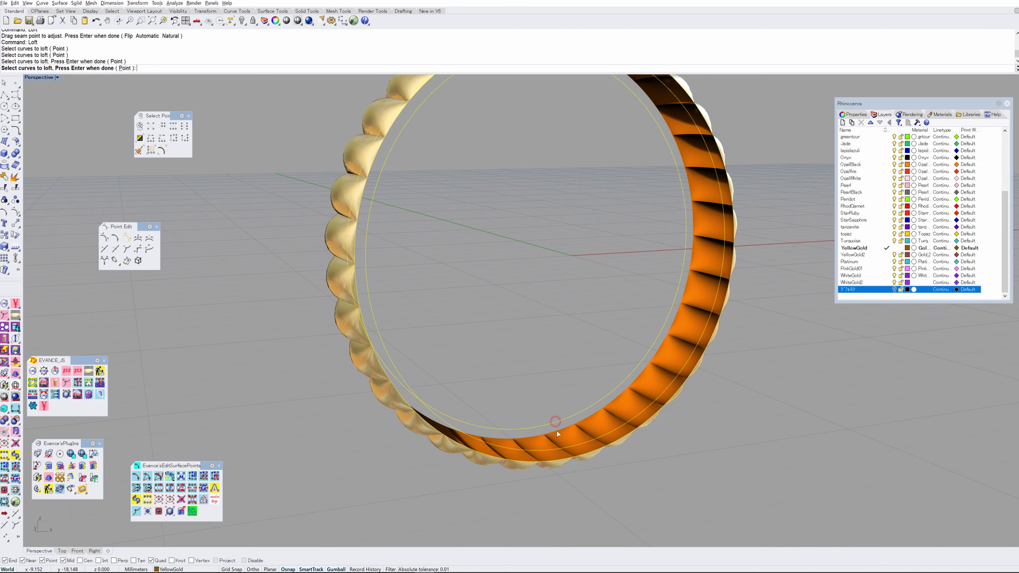
pyautogui.click(556, 429)
pyautogui.press('Return')
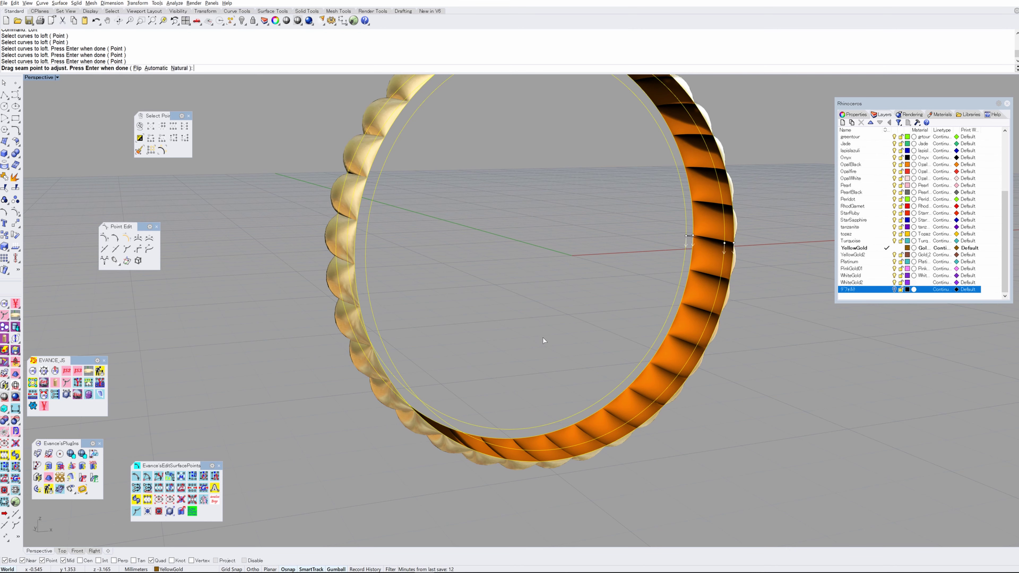
pyautogui.press('Return')
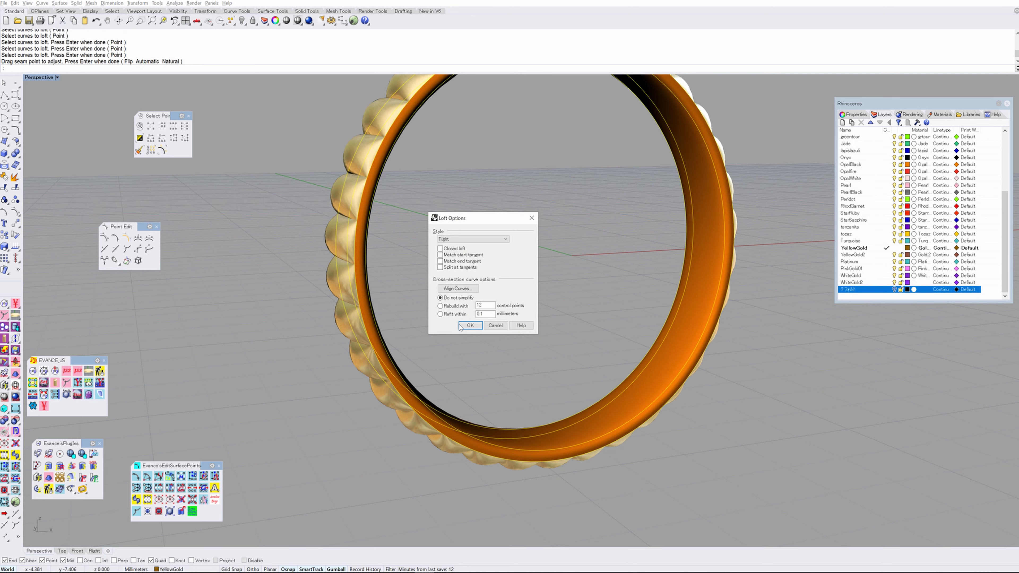
pyautogui.click(468, 325)
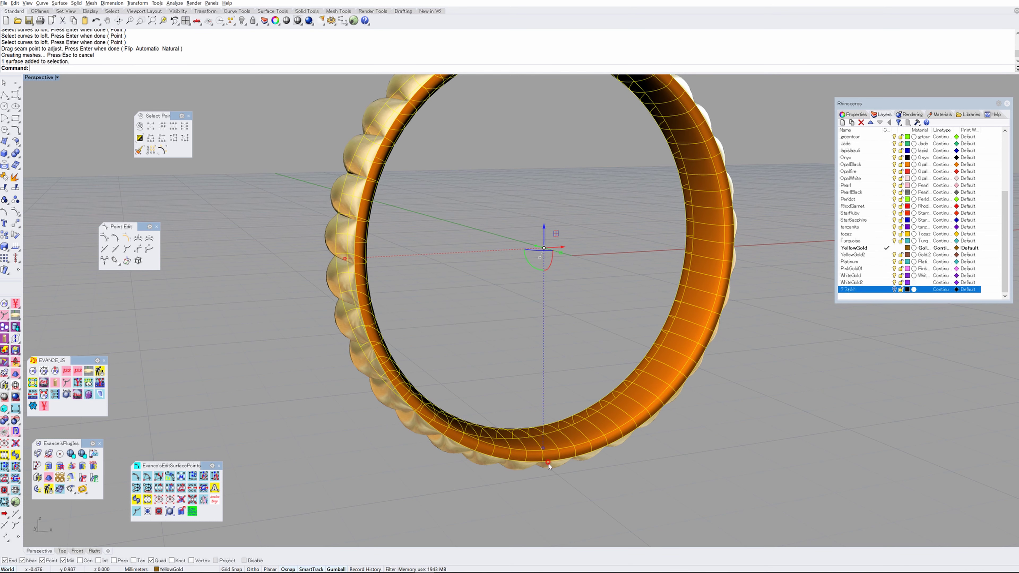
# Merge the new inner loft and the domed outer surface into one surface with MergeBreps.
pyautogui.keyDown('shift'); pyautogui.click(549, 464); pyautogui.keyUp('shift')
pyautogui.click(853, 115)
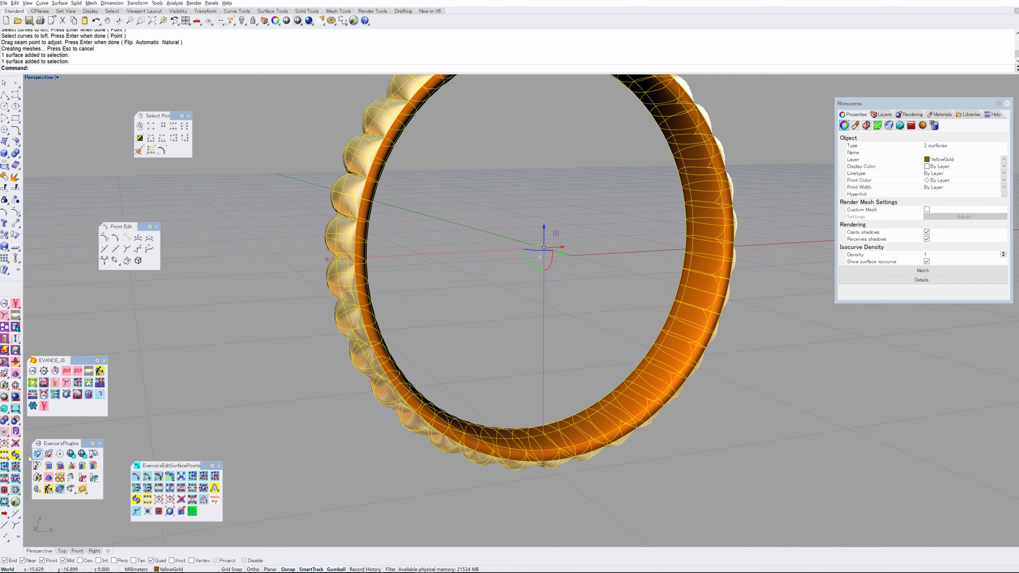
pyautogui.click(16, 455)
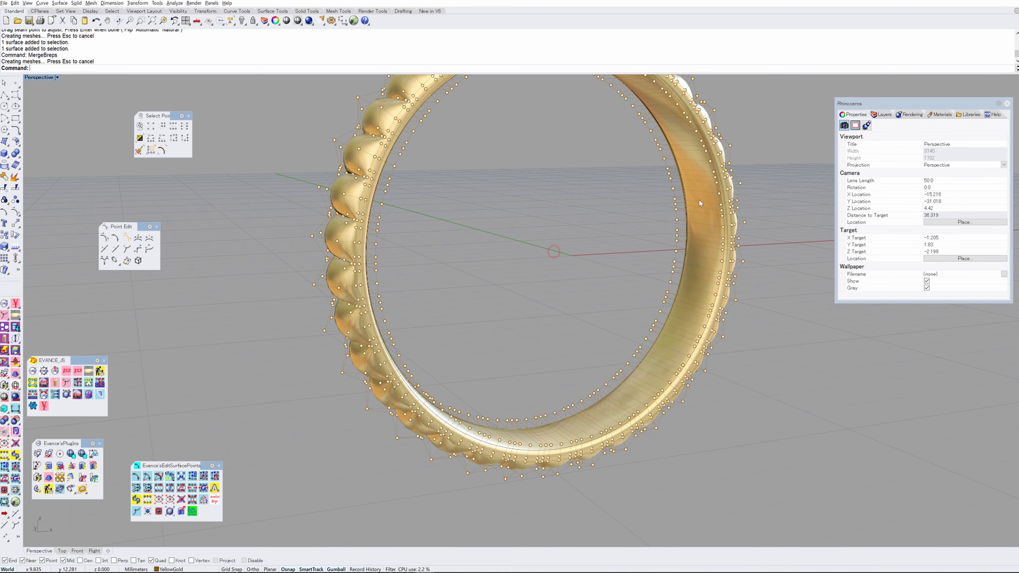
# Turn on the control points of the merged ring surface.
pyautogui.click(698, 191)
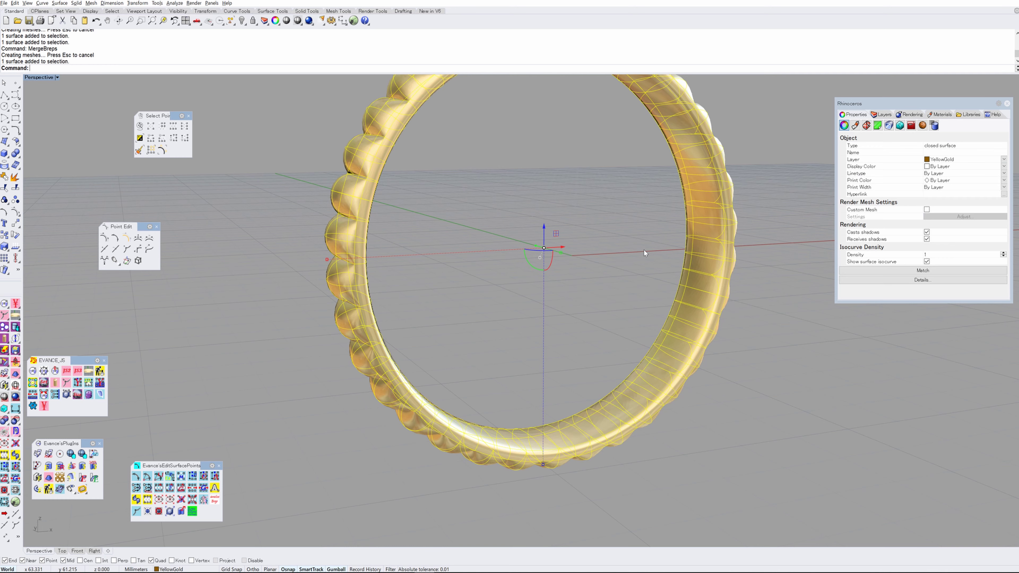
pyautogui.scroll(-5, 637, 247)
pyautogui.write('a')
pyautogui.press('Return')
pyautogui.moveTo(631, 244); pyautogui.dragTo(551, 162, button='right')
pyautogui.scroll(6, 546, 167)
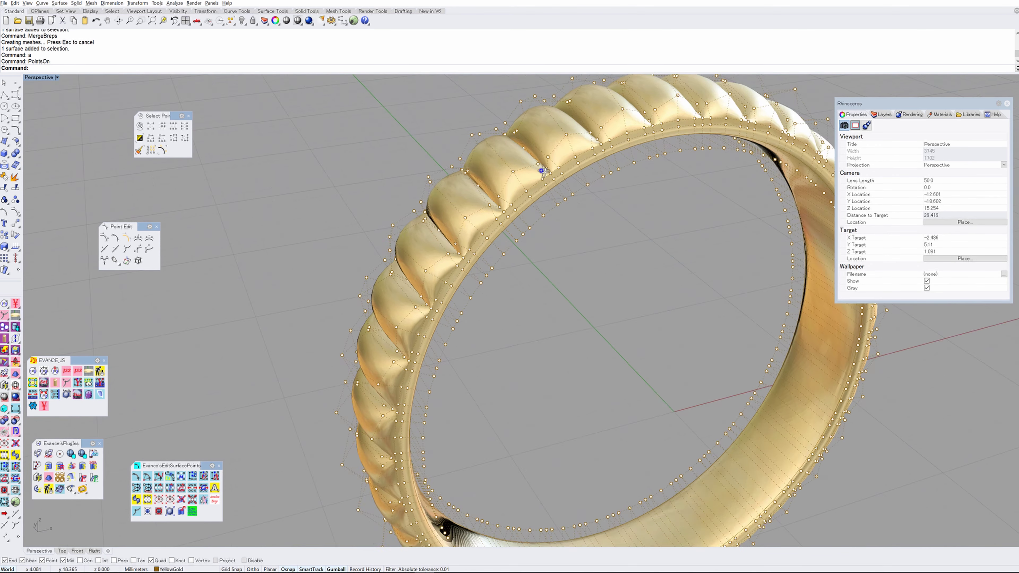
pyautogui.scroll(6, 553, 173)
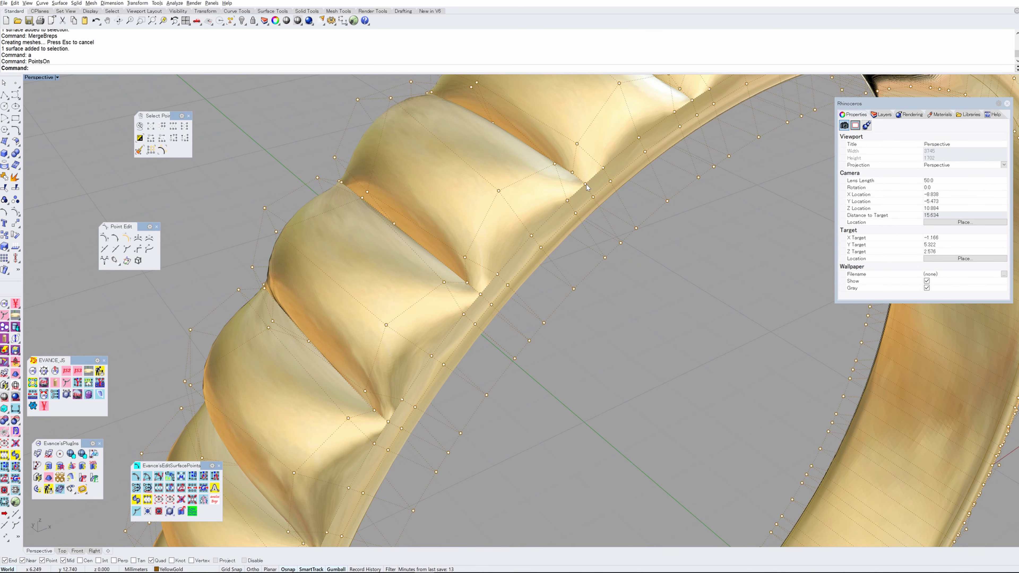
# Rotate the surface points gradually from a control point at one ring edge, with direction U, 3 influenced points and an angle of 15.
pyautogui.click(585, 184)
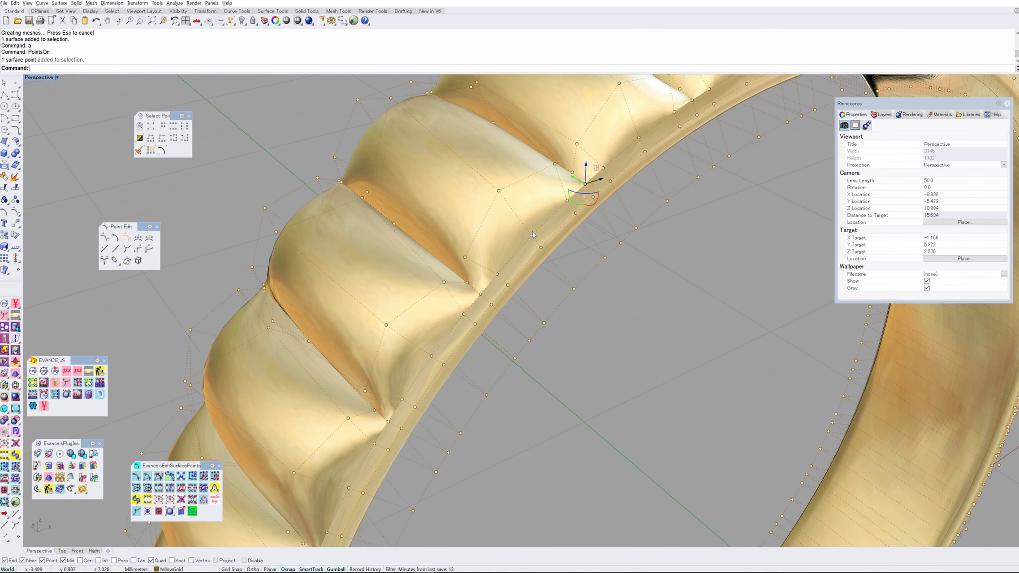
pyautogui.click(182, 499)
pyautogui.click(73, 69)
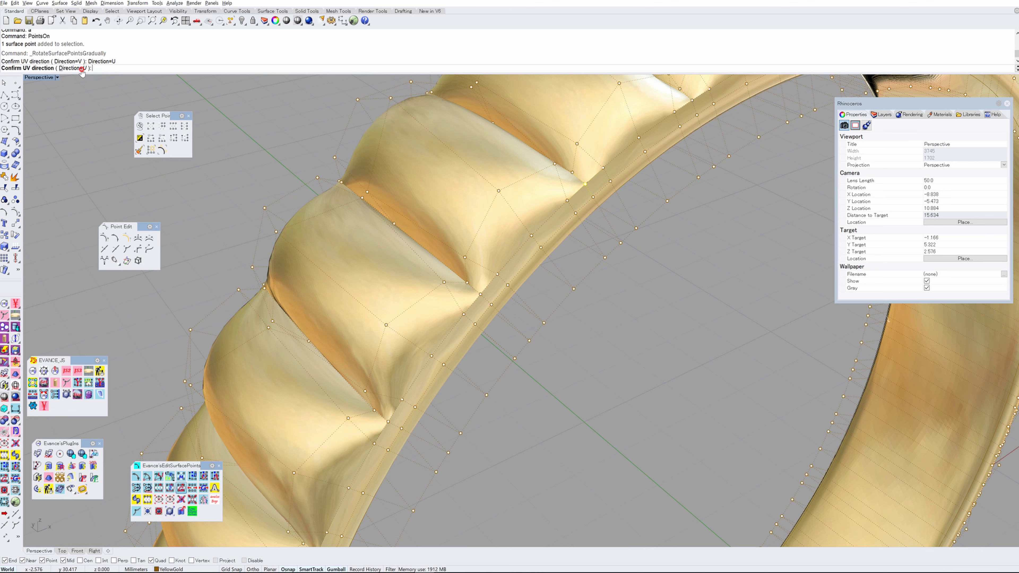
pyautogui.press('Return')
pyautogui.click(135, 69)
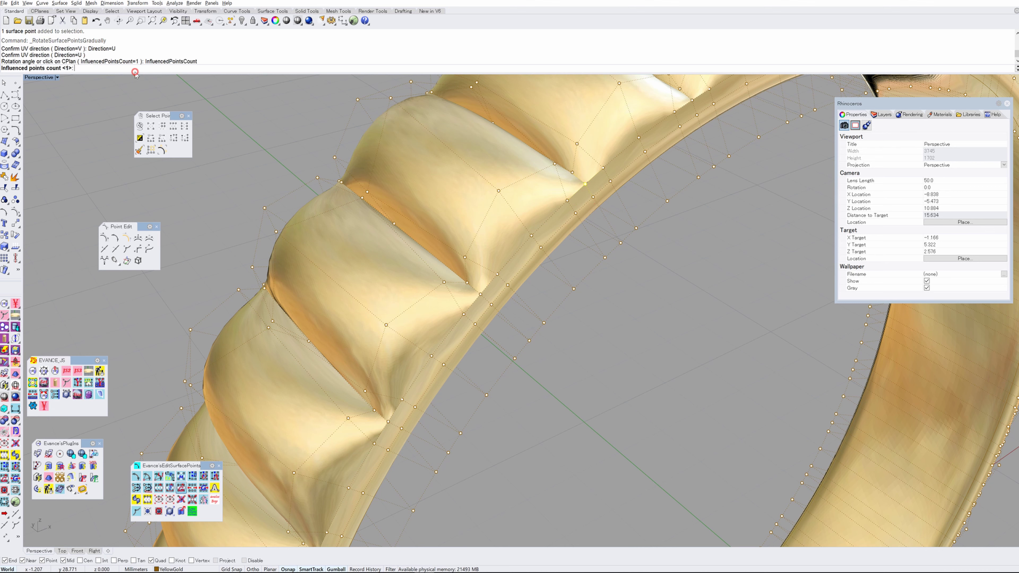
pyautogui.press('Return')
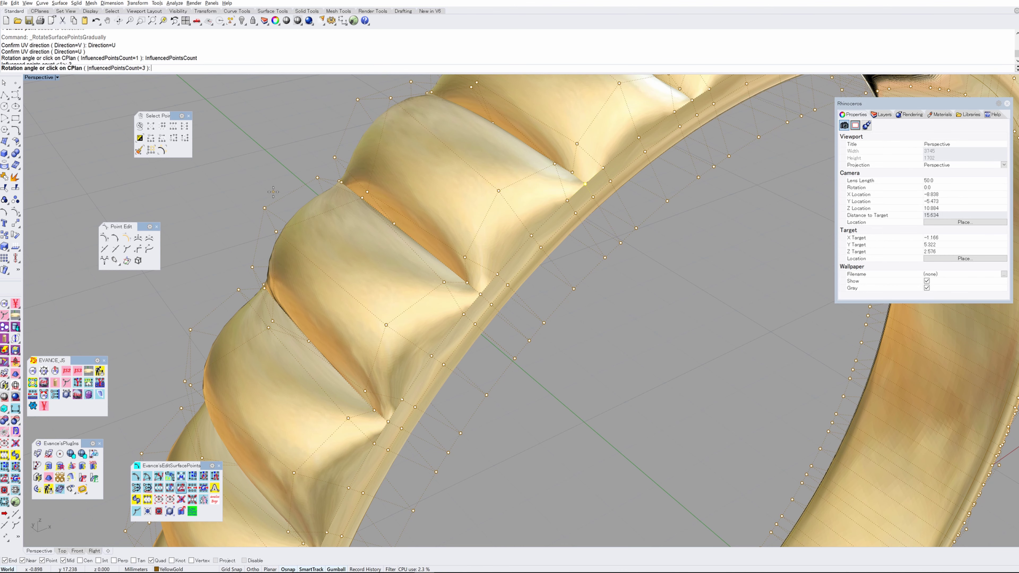
pyautogui.press('Return')
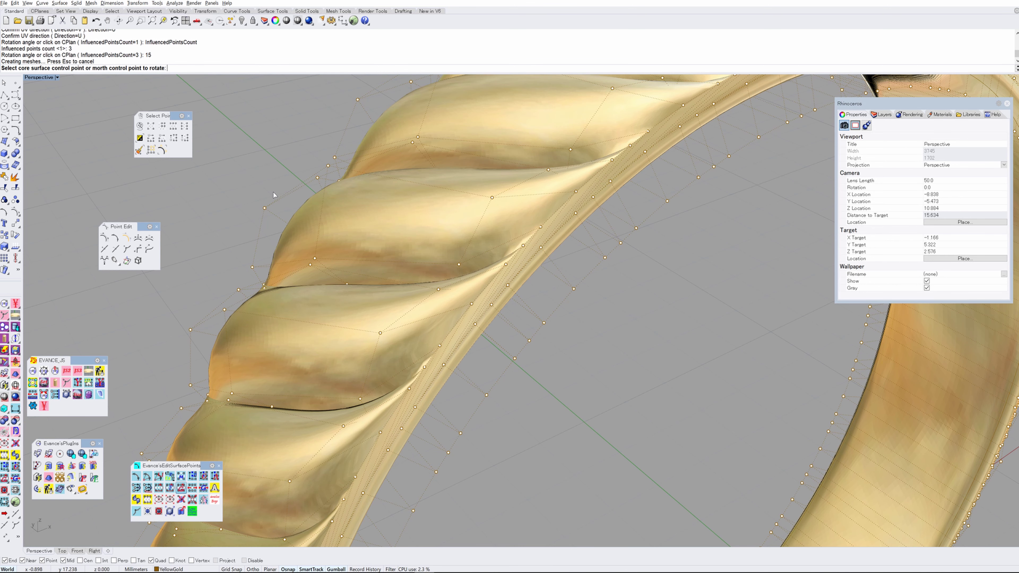
# Rotate the points gradually by -15 from a control point at the ring's opposite edge and finish the command.
pyautogui.scroll(-4, 423, 251)
pyautogui.moveTo(423, 252); pyautogui.dragTo(487, 259, button='right')
pyautogui.scroll(3, 595, 181)
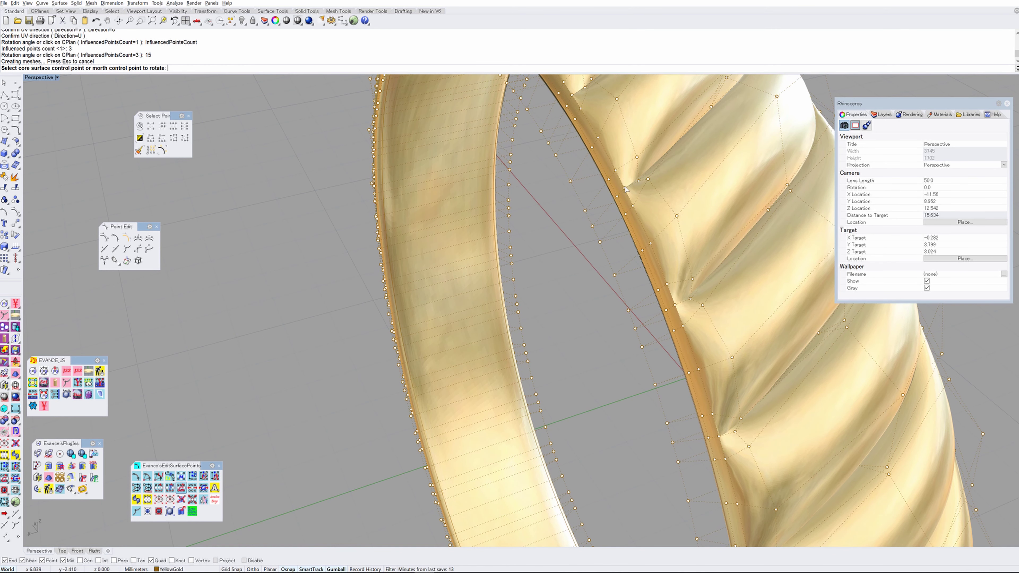
pyautogui.click(624, 188)
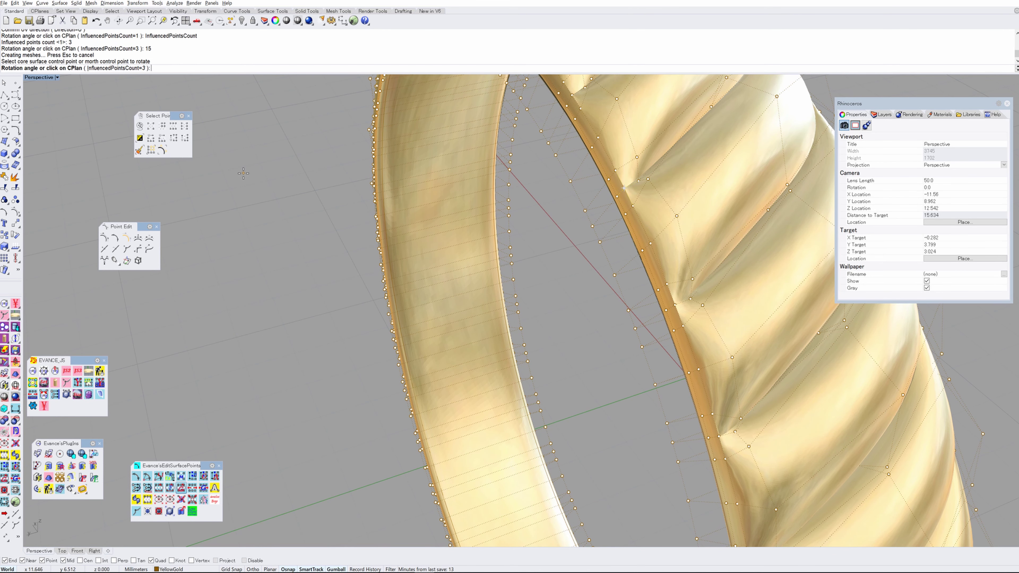
pyautogui.write('-15')
pyautogui.press('Return')
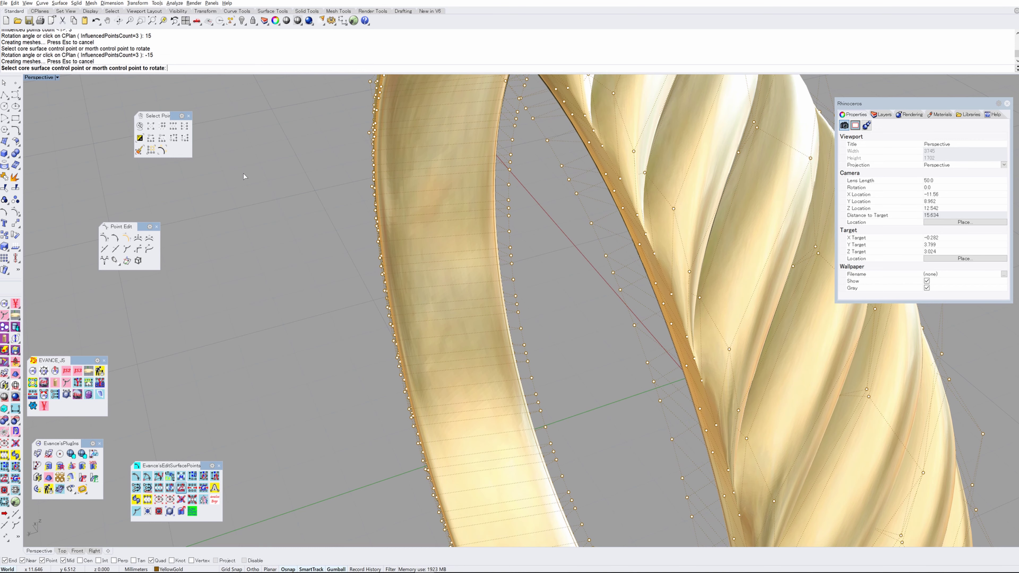
pyautogui.scroll(-8, 522, 243)
pyautogui.press('Return')
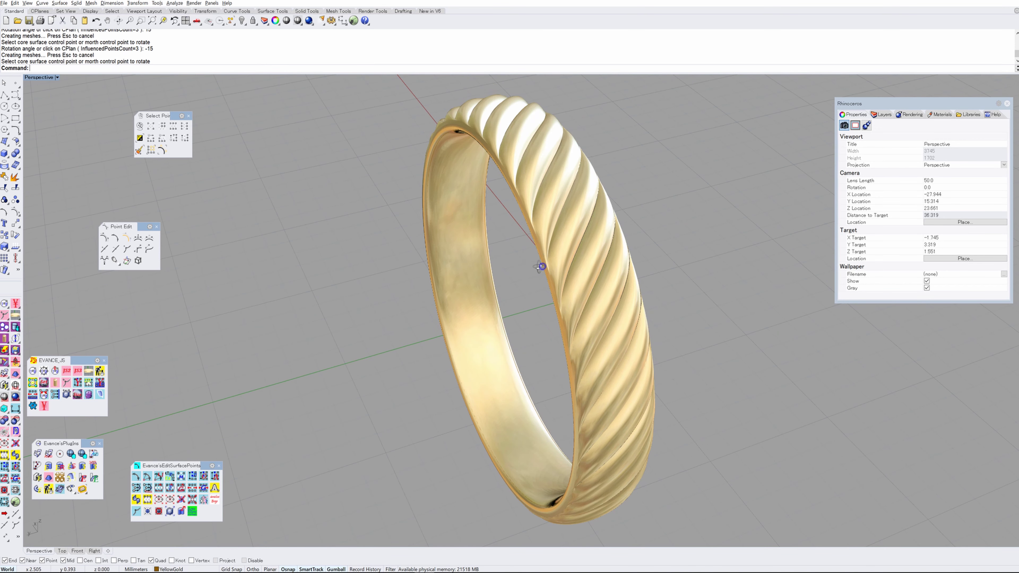
# Examine the twisted ring from several sides with the Turntable at speed 17.
pyautogui.moveTo(541, 266); pyautogui.dragTo(515, 271, button='right')
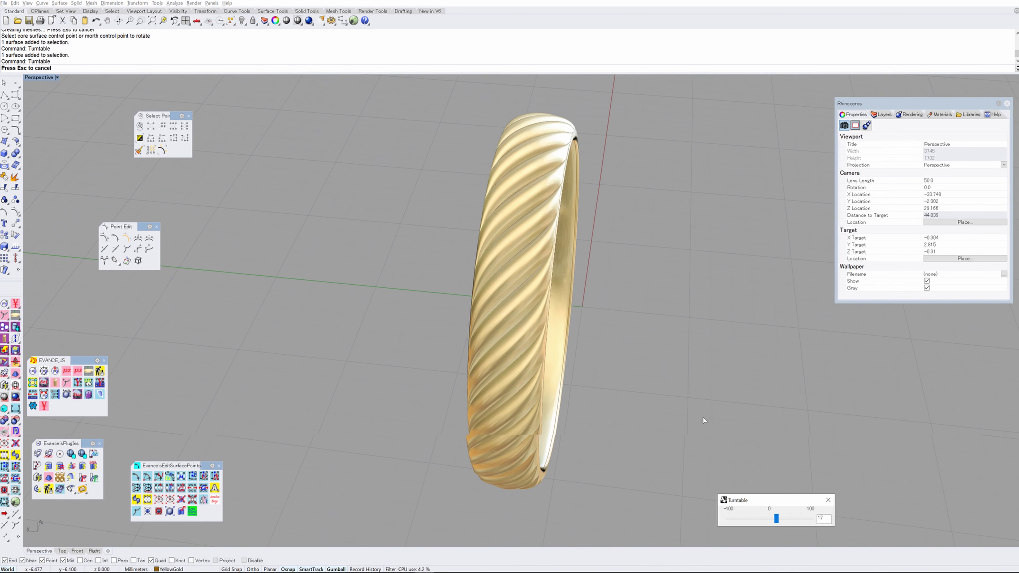
pyautogui.moveTo(694, 395); pyautogui.dragTo(607, 297, button='right')
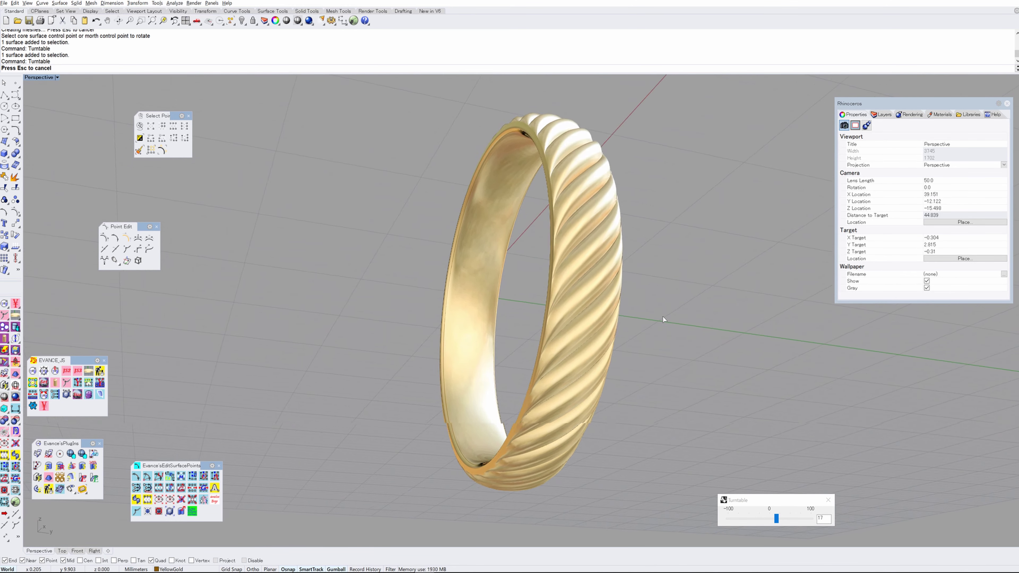
pyautogui.moveTo(575, 277); pyautogui.dragTo(607, 367, button='right')
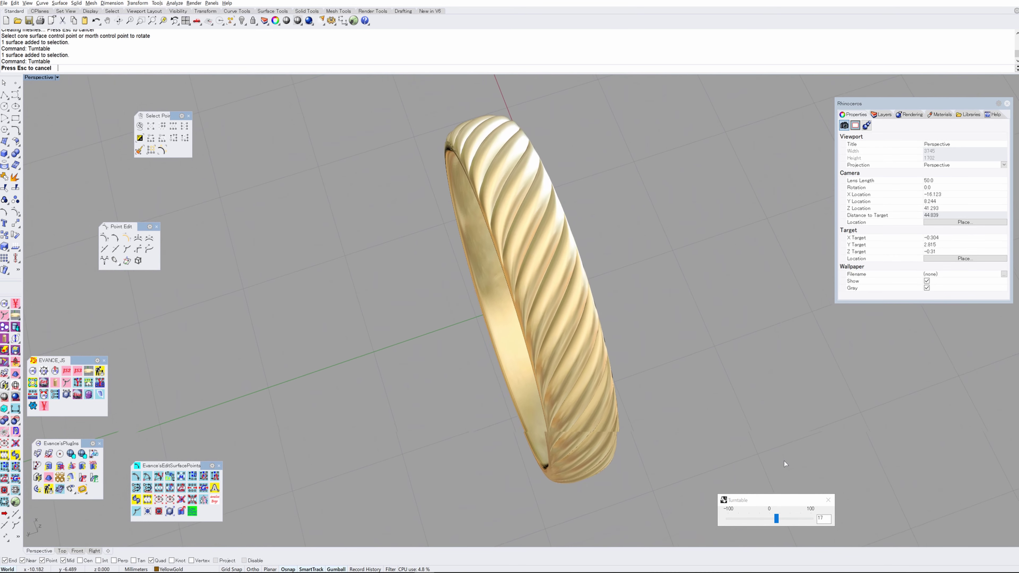
pyautogui.rightClick(777, 441)
# Display the ring's weight for the different metals with VolumeDisplaySelected and inspect the labels beside the ring.
pyautogui.moveTo(639, 254); pyautogui.dragTo(651, 237, button='right')
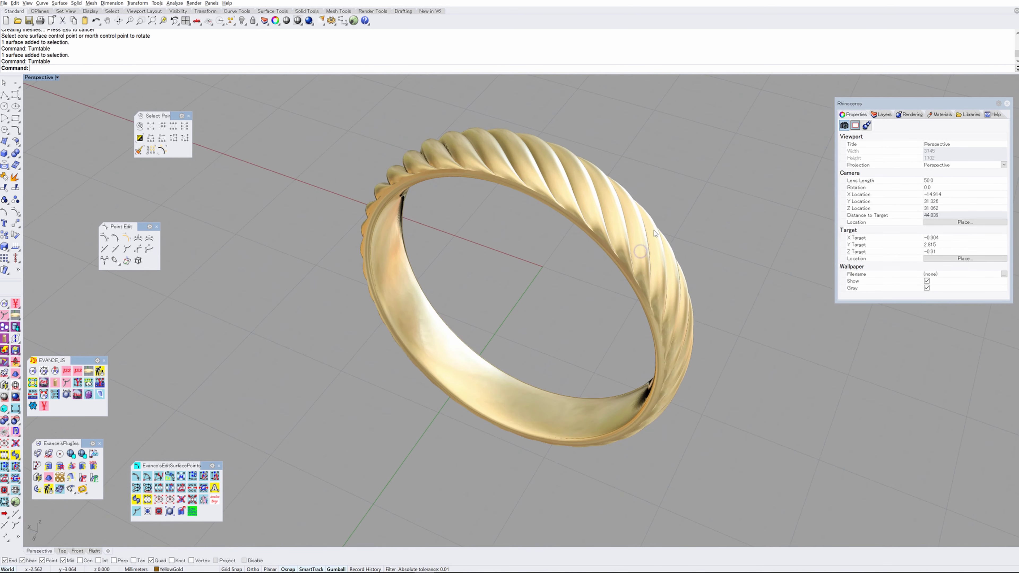
pyautogui.click(636, 238)
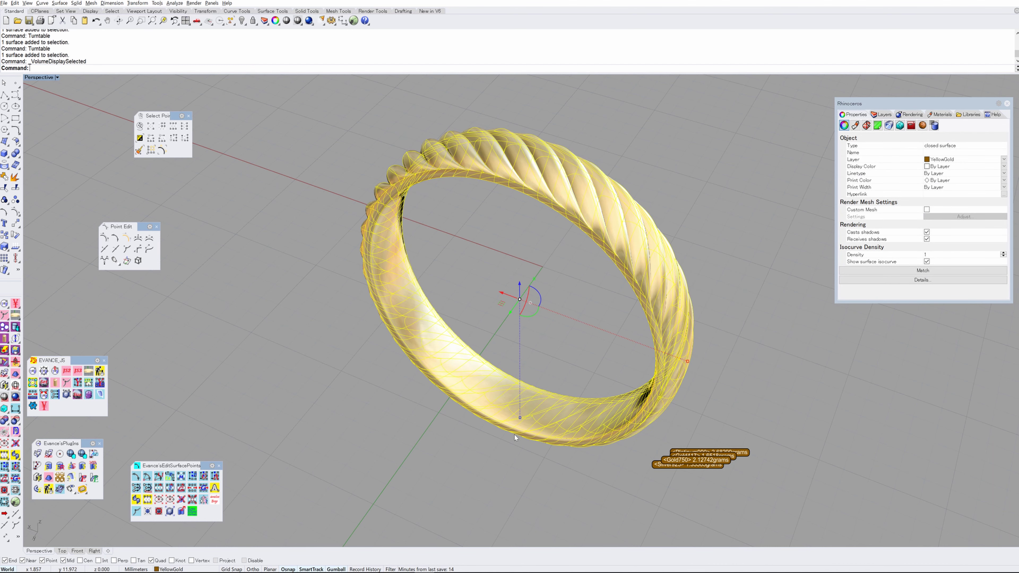
pyautogui.moveTo(515, 434); pyautogui.dragTo(533, 397, button='right')
pyautogui.click(534, 385)
pyautogui.moveTo(537, 357); pyautogui.dragTo(592, 415, button='right')
pyautogui.moveTo(644, 395); pyautogui.dragTo(682, 440, button='right')
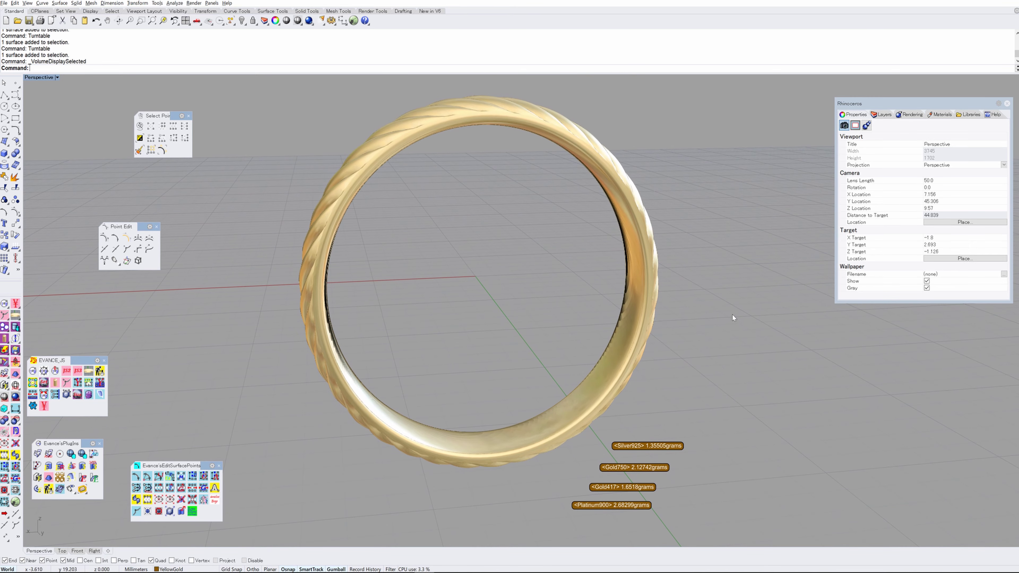